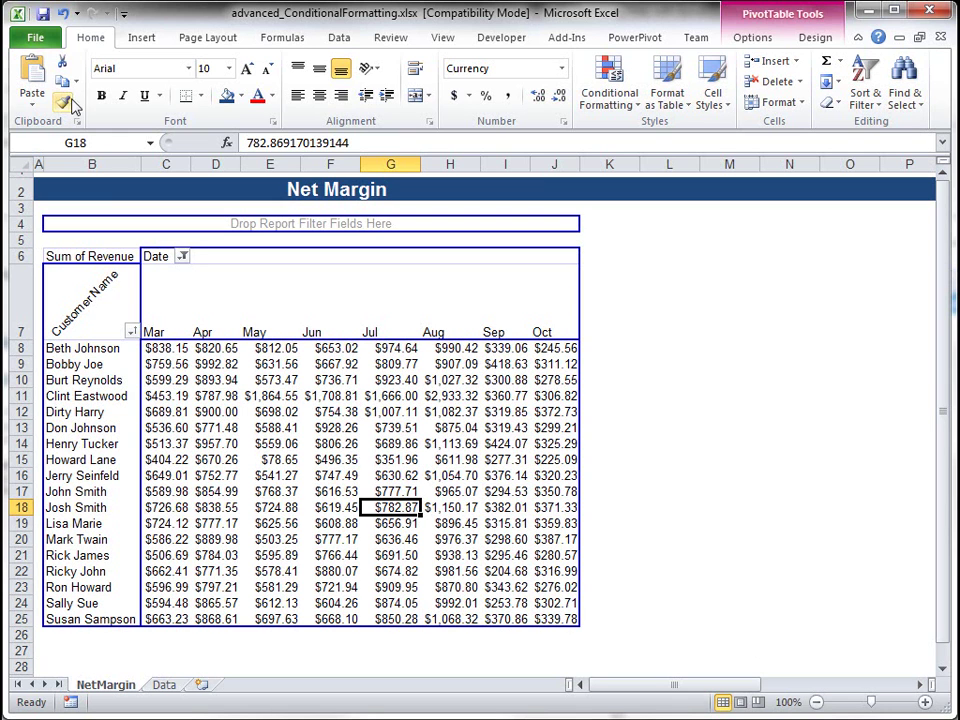
left_click(633, 112)
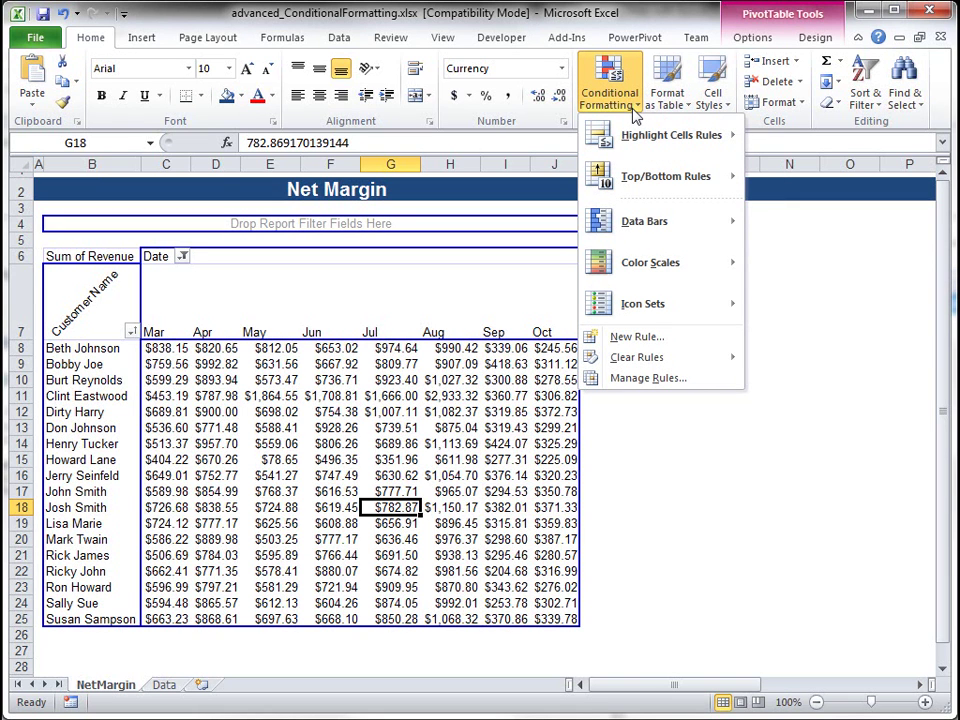
mouse_move(646, 276)
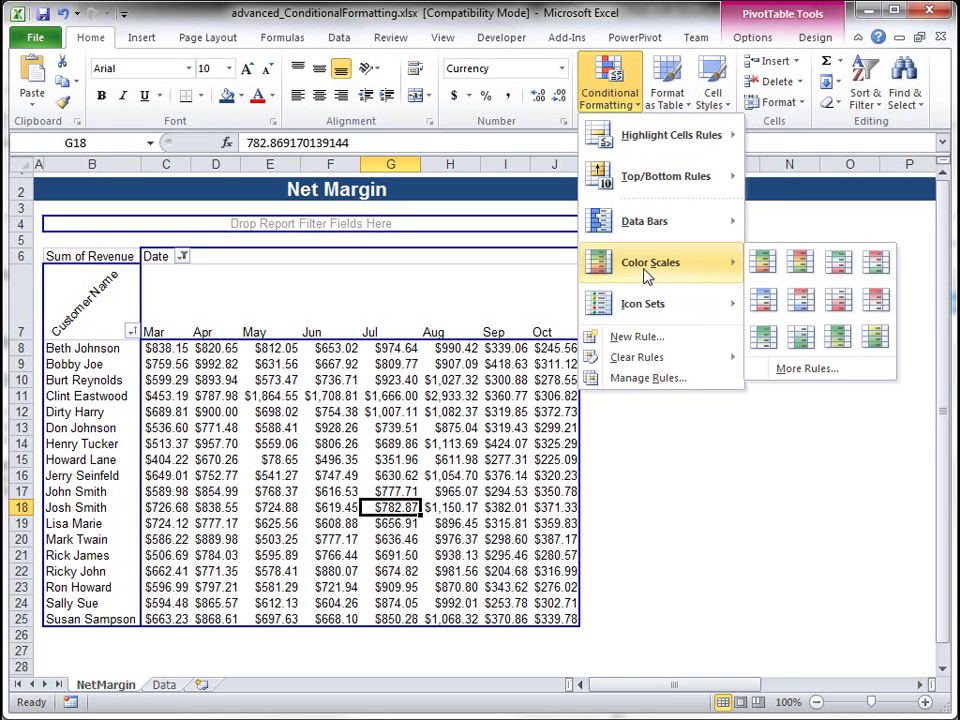
mouse_move(650, 222)
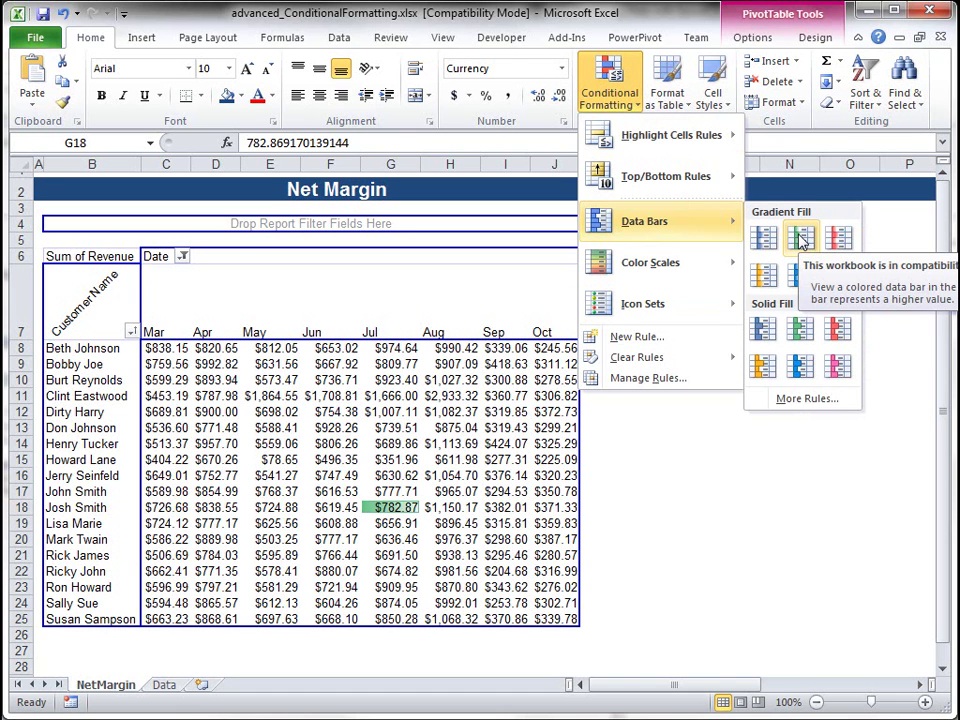
key("Escape")
Step: Set up a Less Than conditional formatting rule on the pivot values C8:J25 with a threshold of 750
left_click_drag(160, 348, 560, 622)
left_click(618, 90)
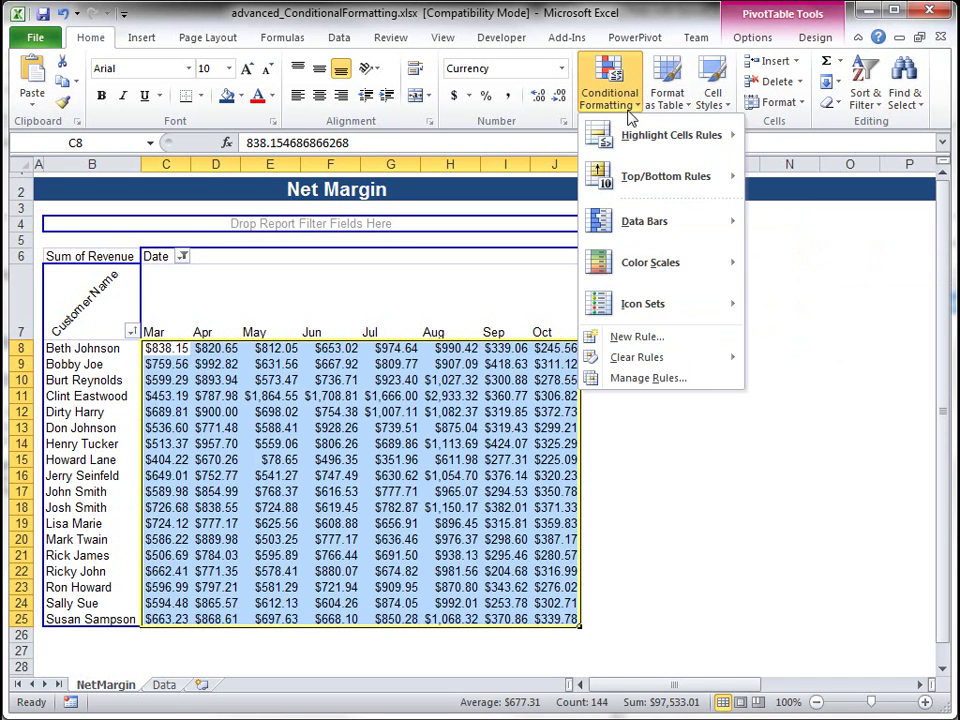
mouse_move(676, 268)
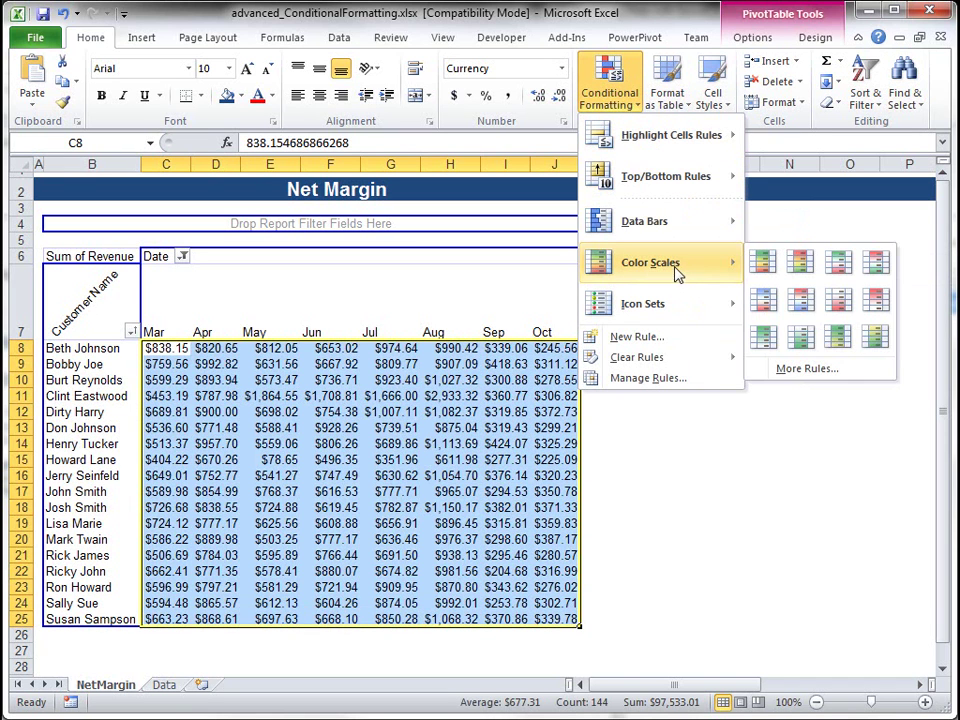
mouse_move(733, 222)
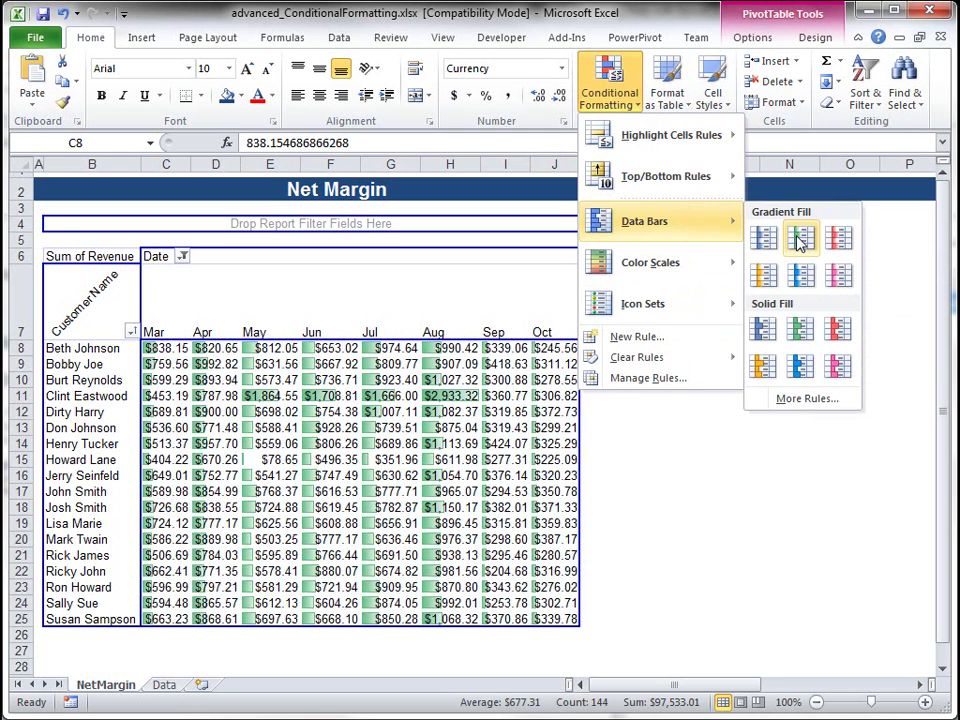
mouse_move(697, 309)
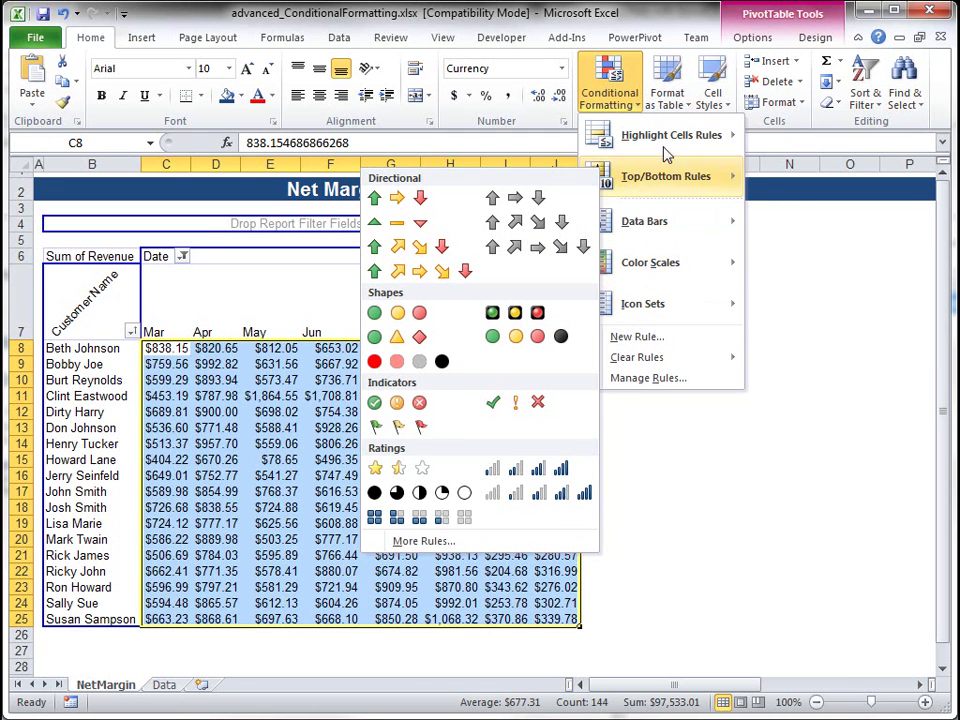
mouse_move(660, 137)
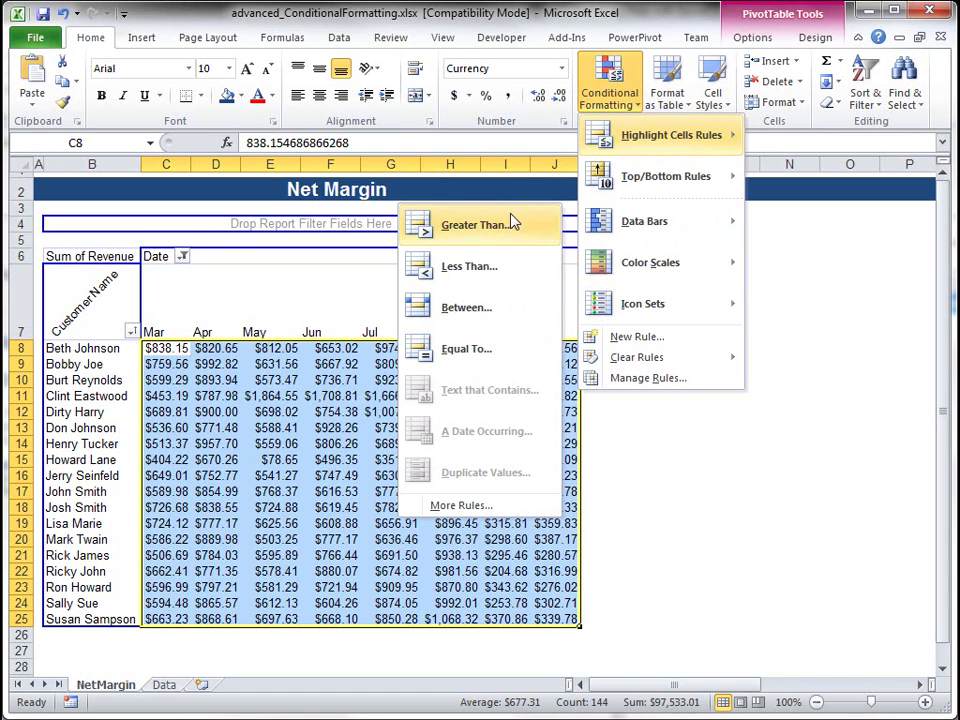
left_click(470, 267)
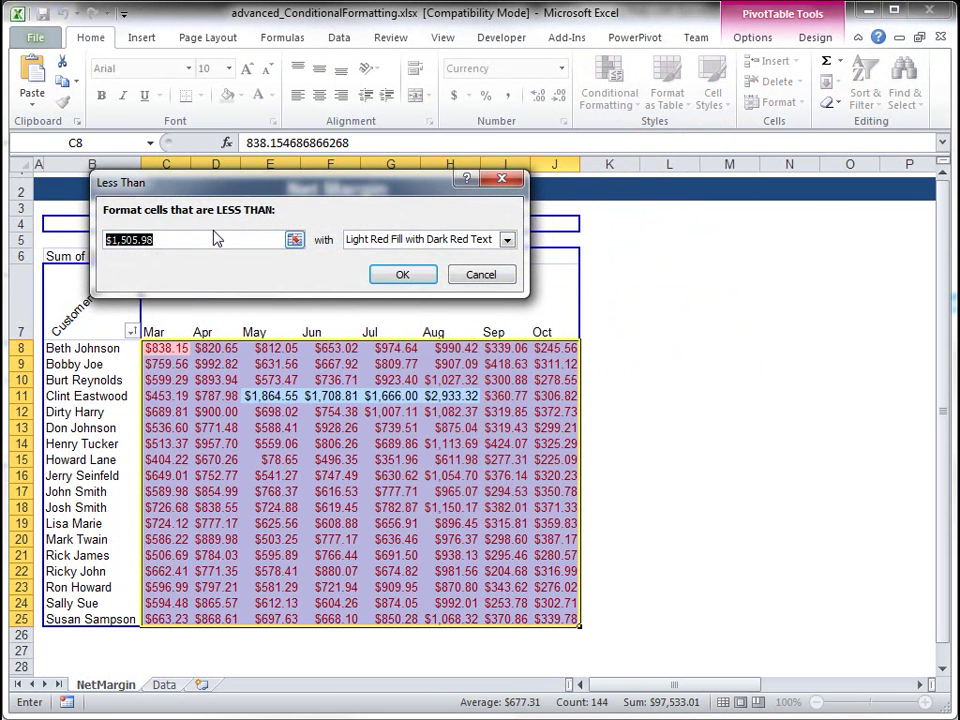
type("850")
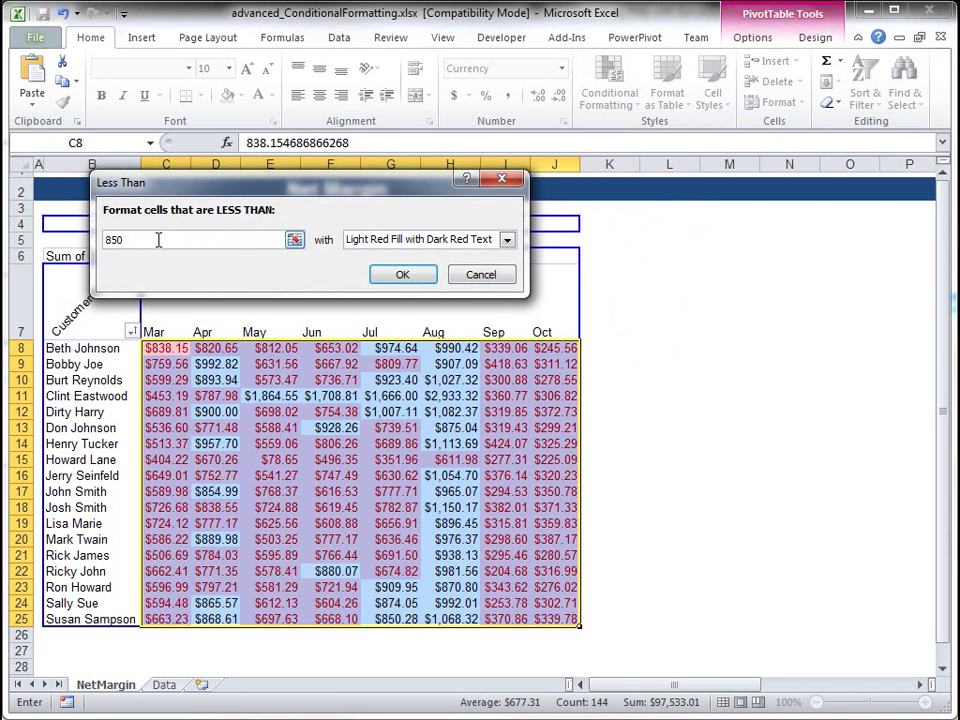
left_click_drag(138, 239, 107, 210)
type("7")
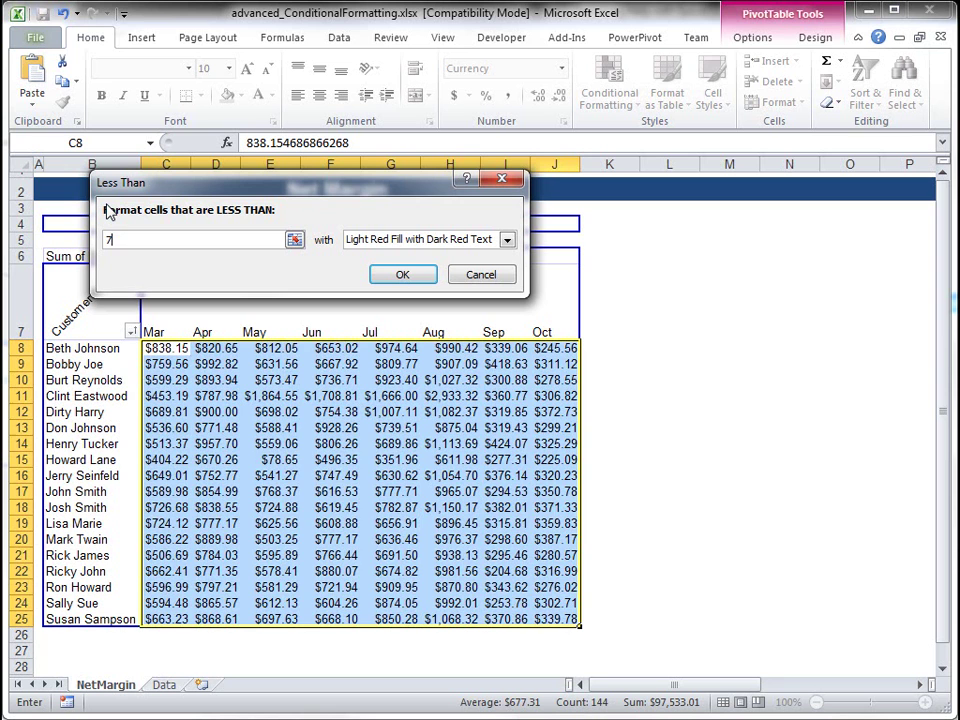
type("50")
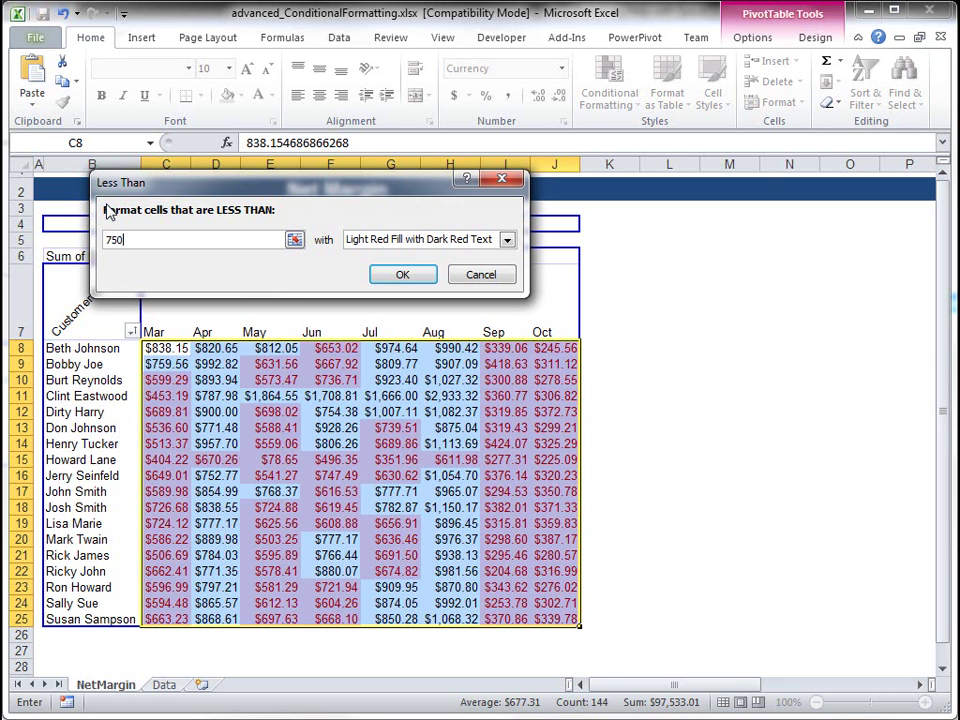
Step: Set the Less Than rule's format to Light Red Fill and apply it to the pivot values
left_click(507, 240)
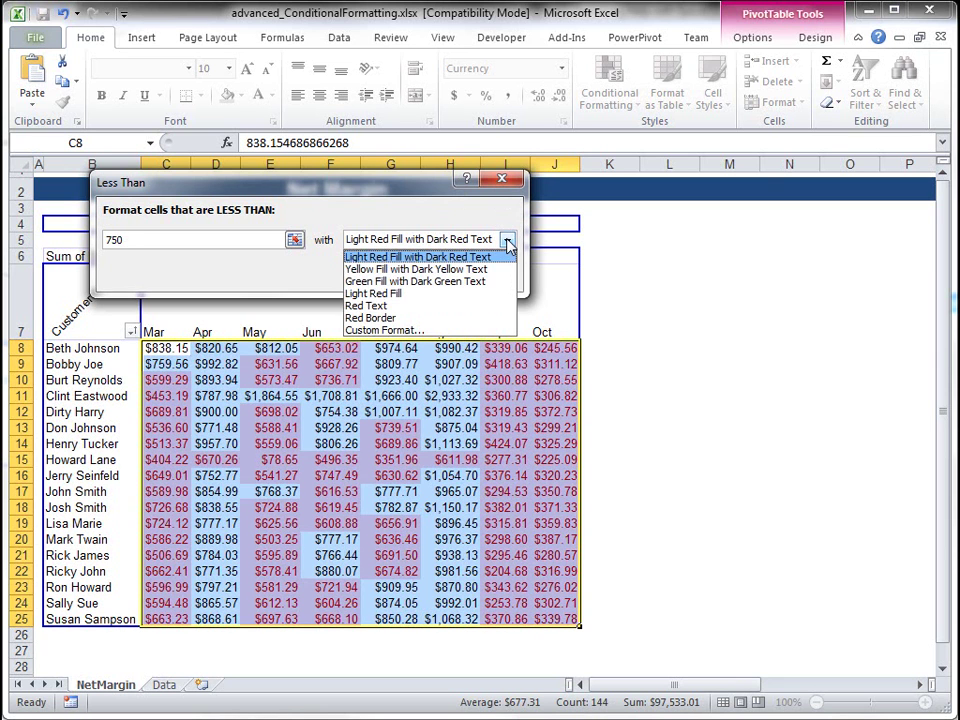
left_click(470, 294)
left_click(401, 272)
left_click(416, 412)
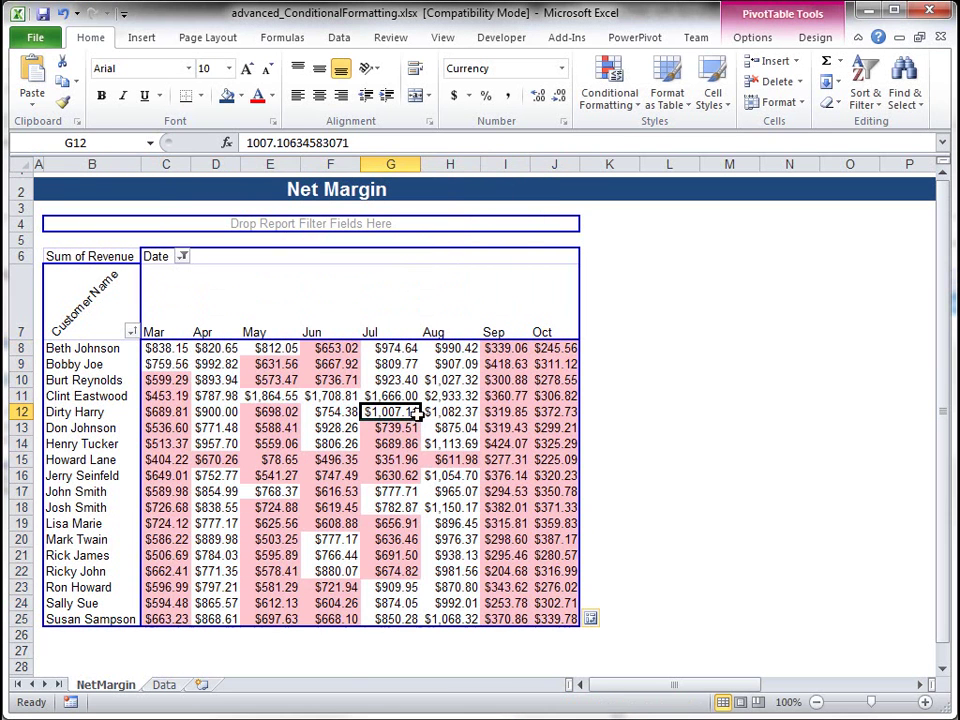
mouse_move(300, 603)
Step: Delete the Cell Value < 750 conditional formatting rule from the PivotTable
left_click(603, 93)
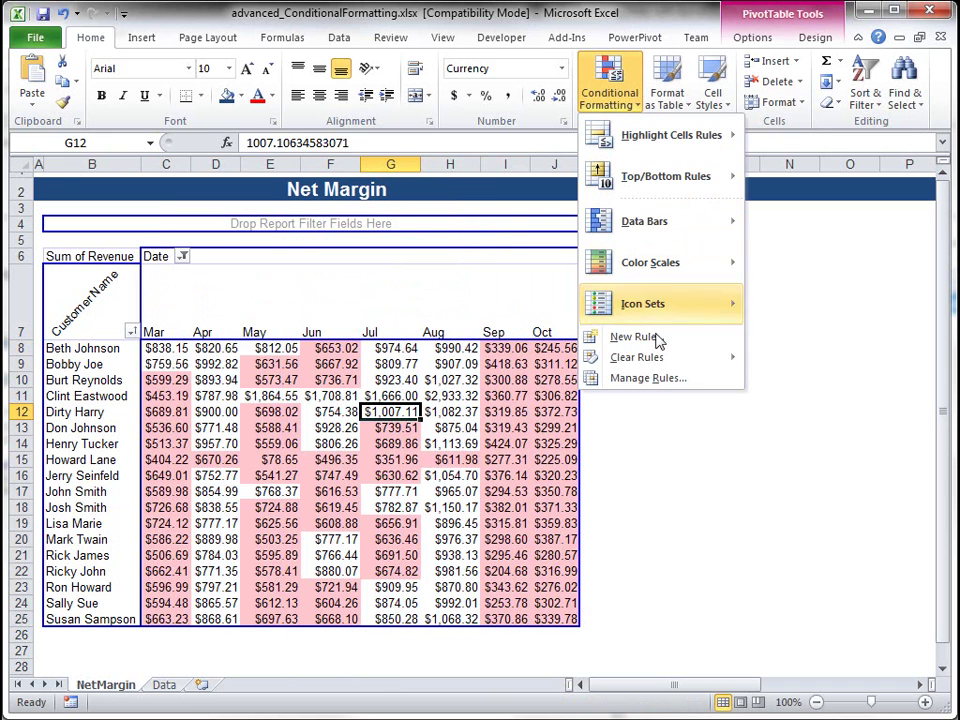
left_click(650, 378)
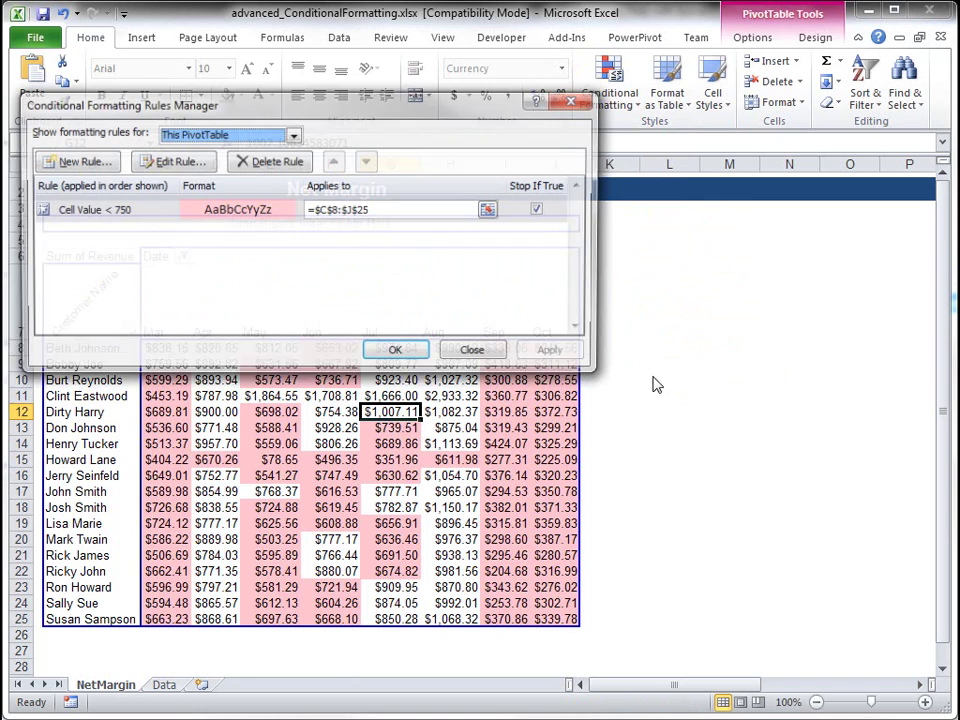
left_click(268, 161)
left_click(395, 352)
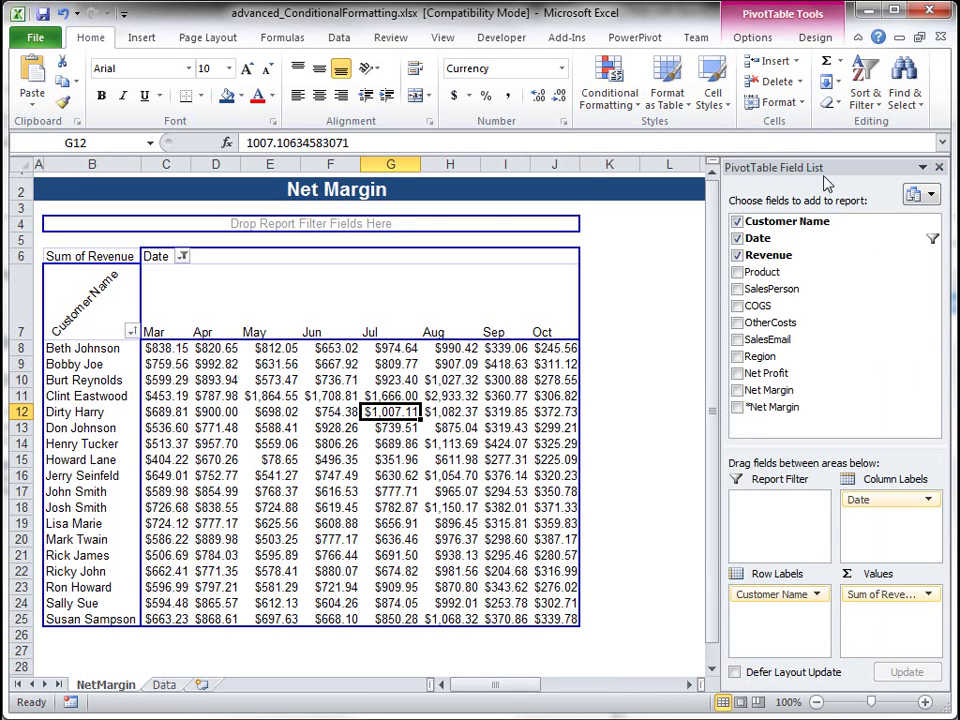
Step: Add the *Net Margin field to the PivotTable values and exclude Sep and Oct in the Date filter
left_click(737, 409)
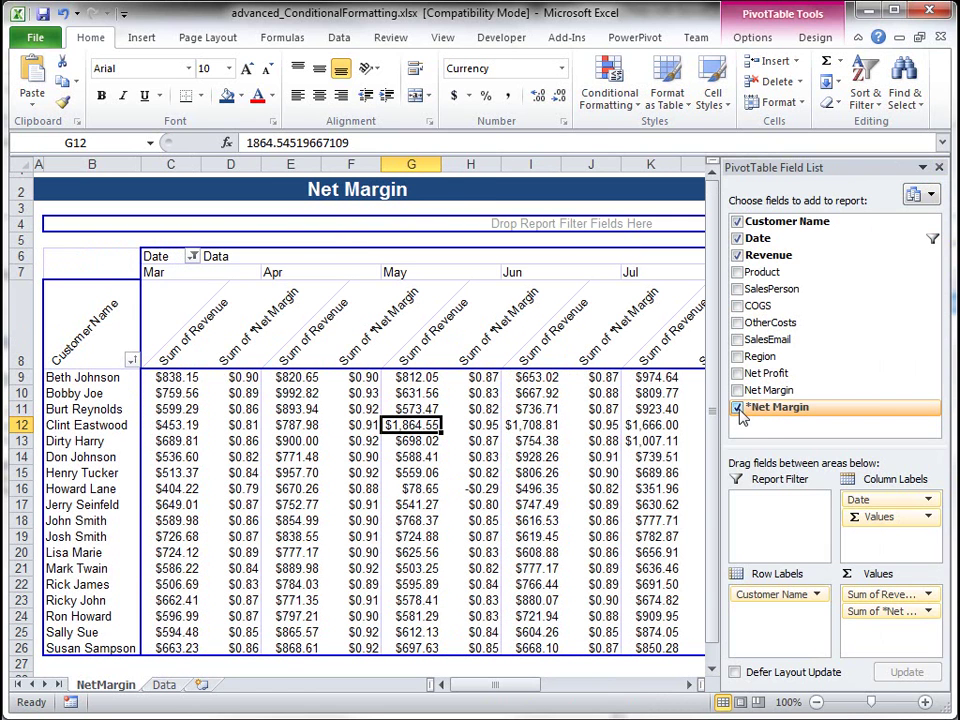
left_click_drag(905, 168, 959, 186)
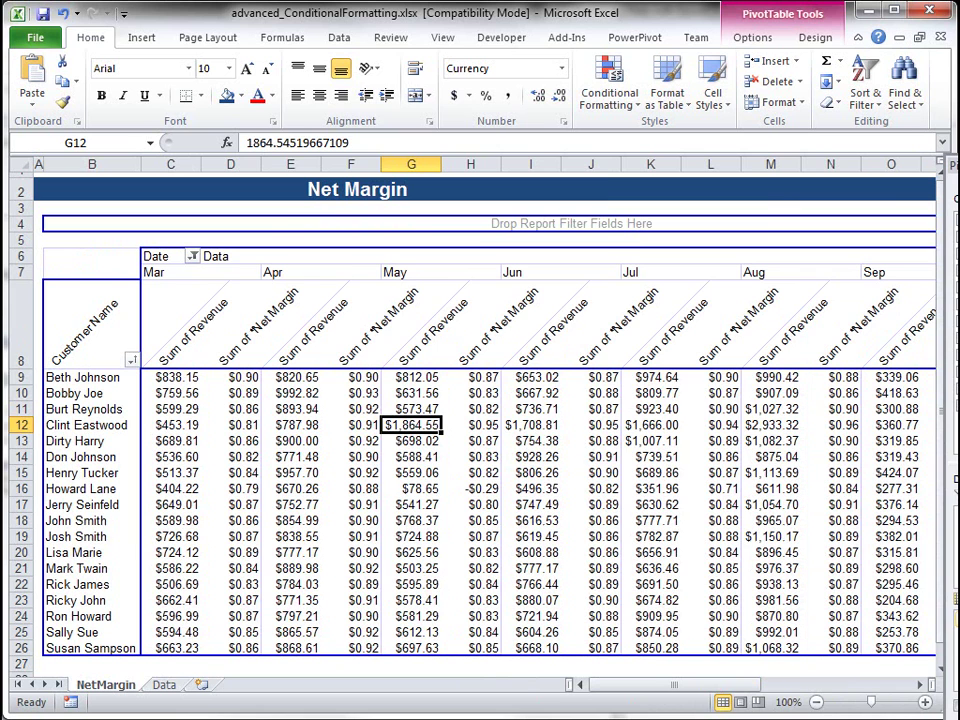
left_click(193, 256)
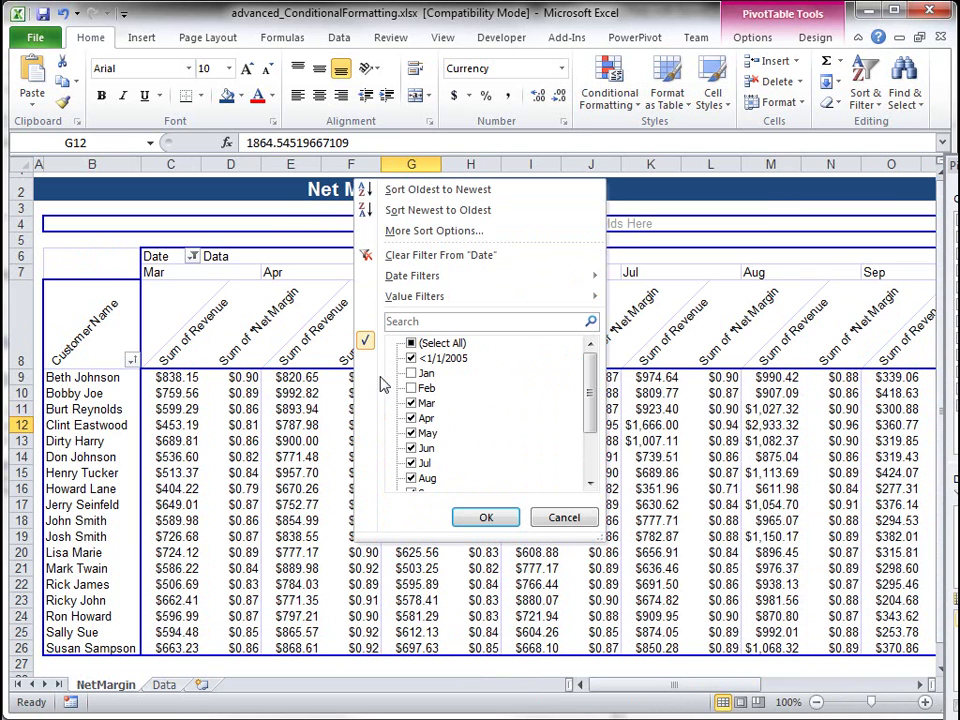
left_click_drag(589, 405, 590, 470)
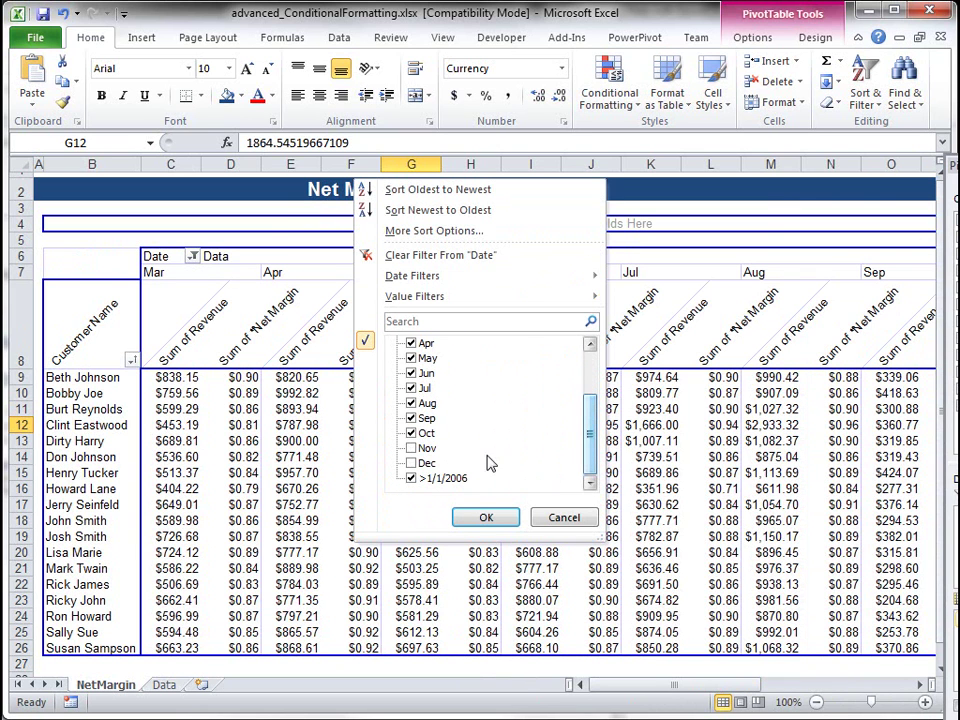
left_click(411, 433)
left_click(411, 418)
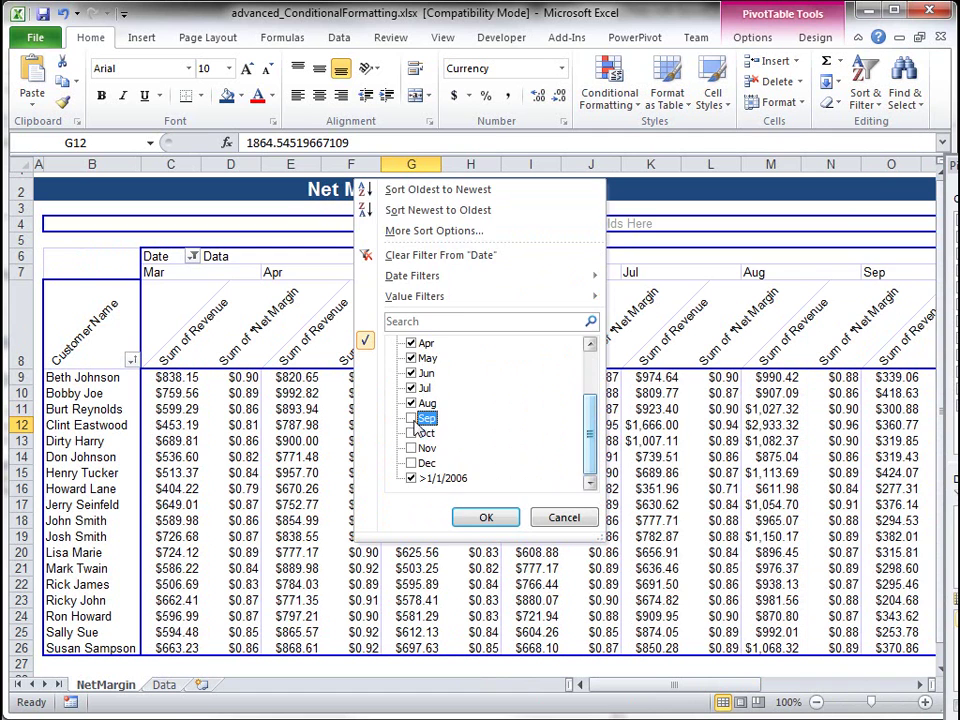
left_click(486, 517)
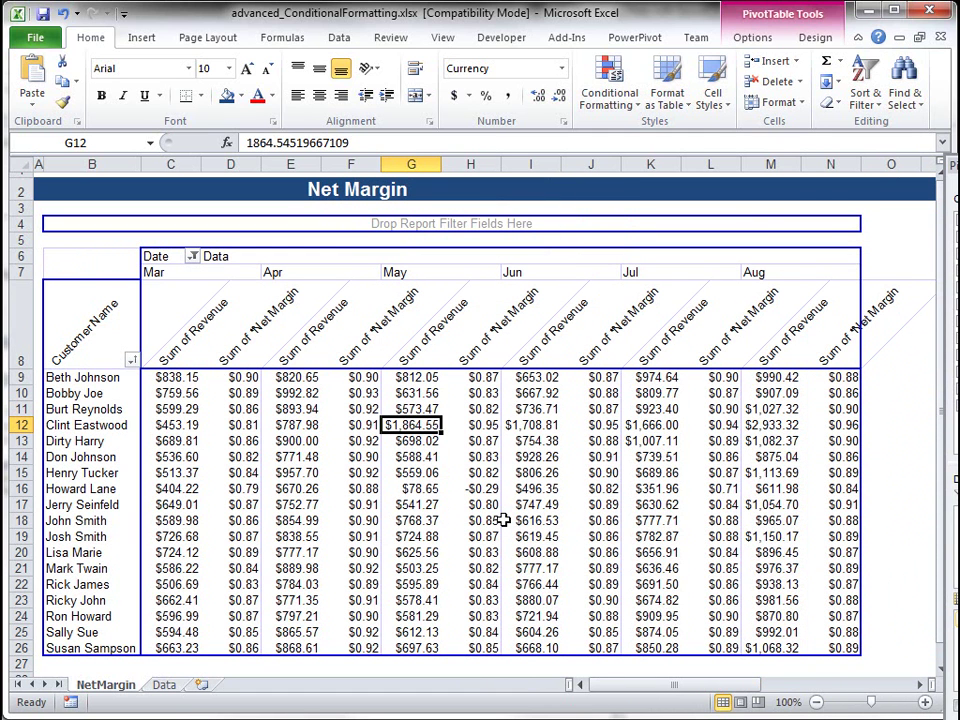
Step: Set the number format of the Sum of *Net Margin value field to Percentage
mouse_move(503, 519)
left_click(245, 378)
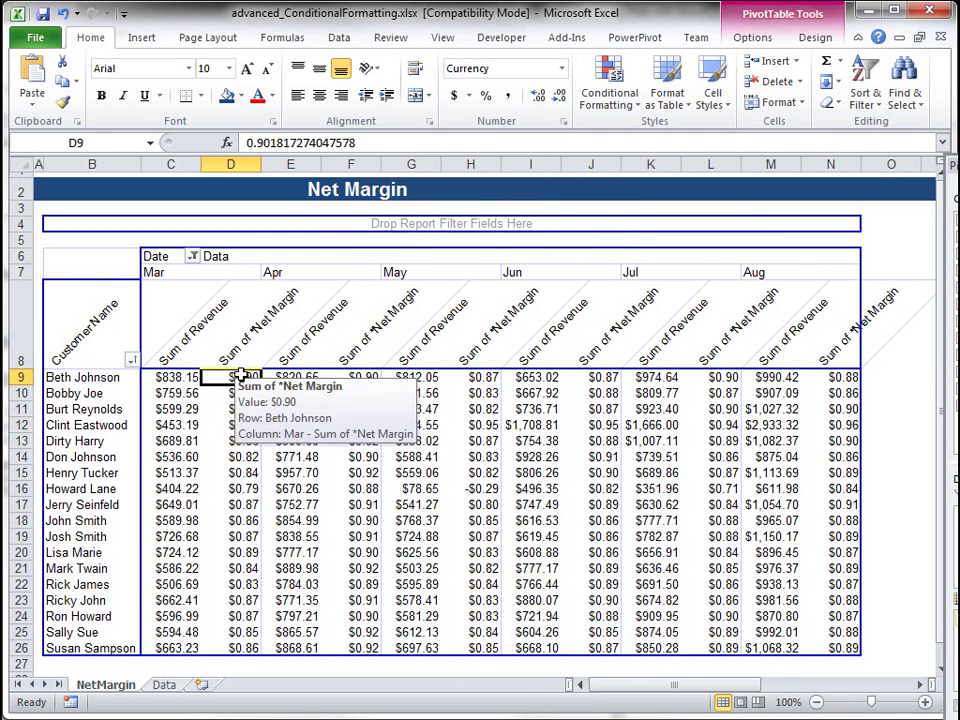
right_click(243, 380)
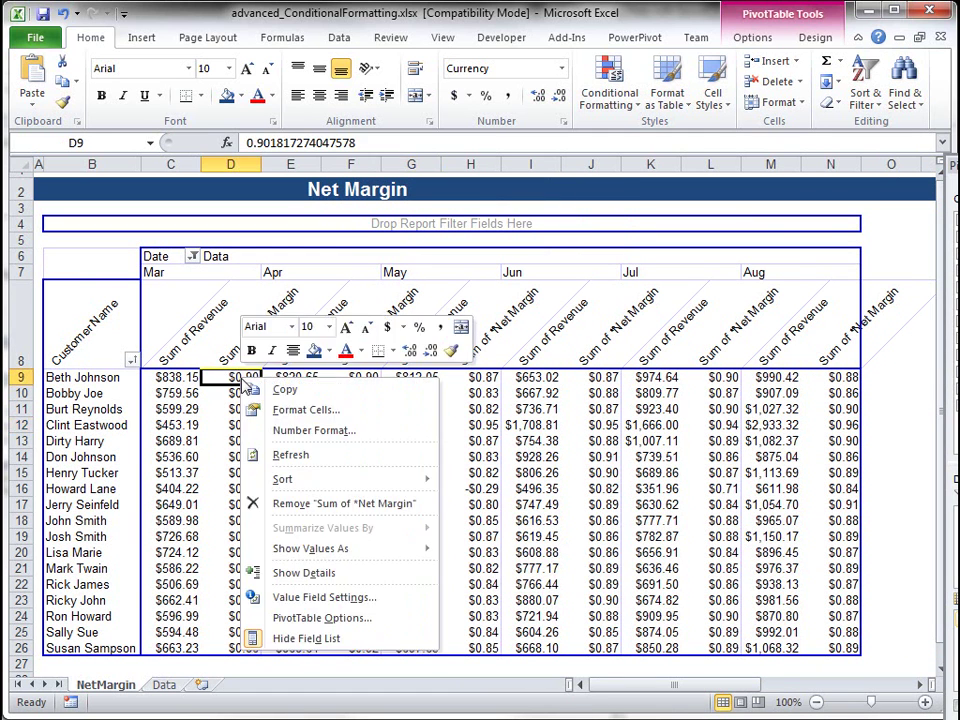
left_click(300, 597)
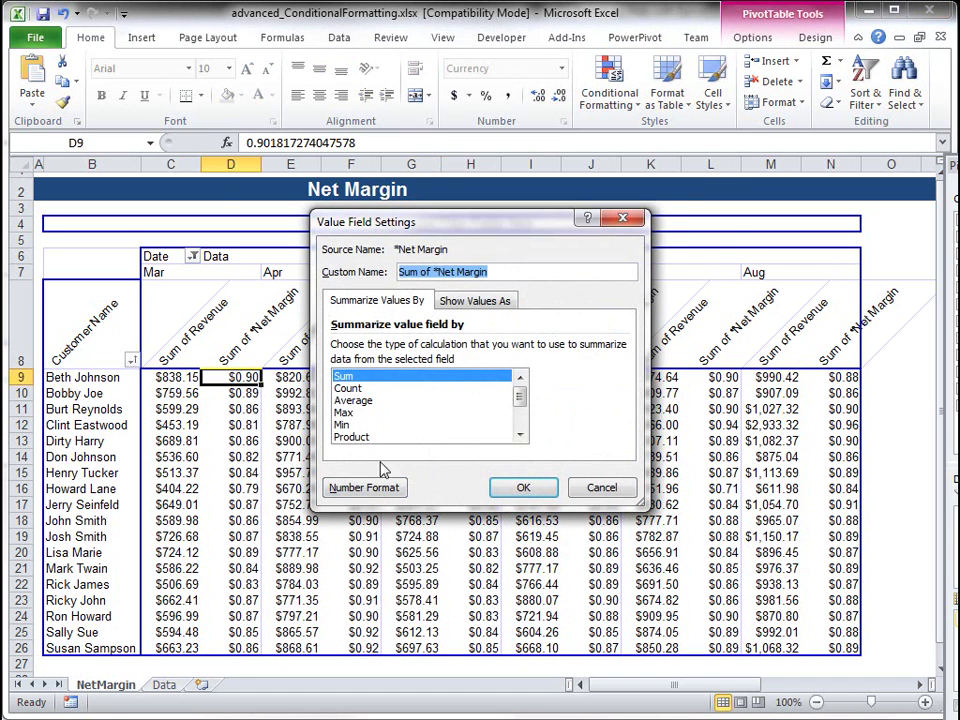
left_click(368, 488)
left_click(286, 300)
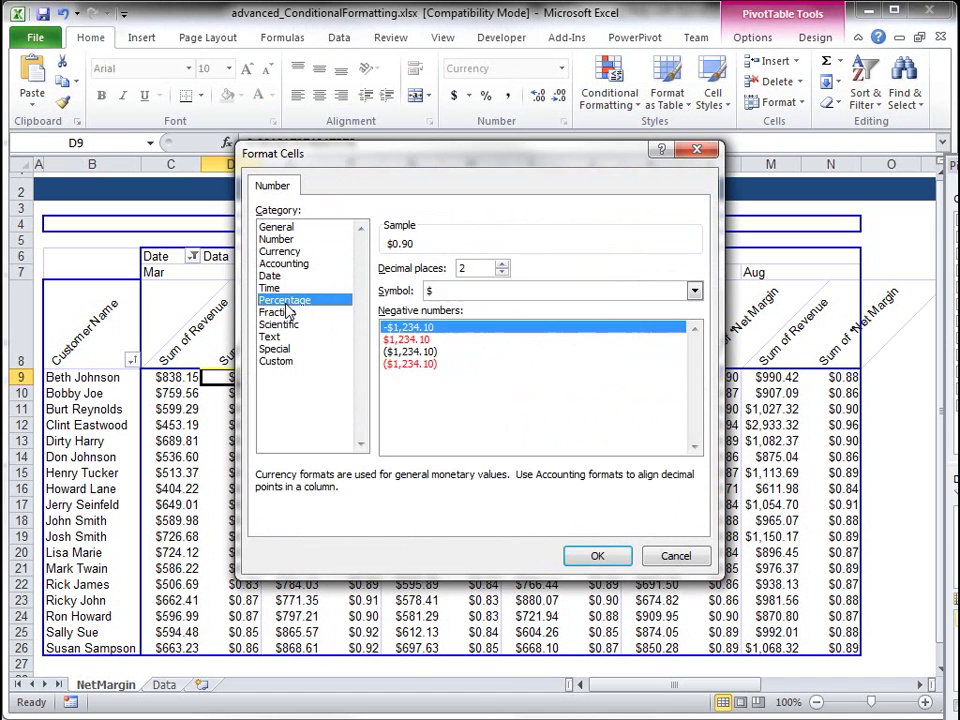
left_click(585, 558)
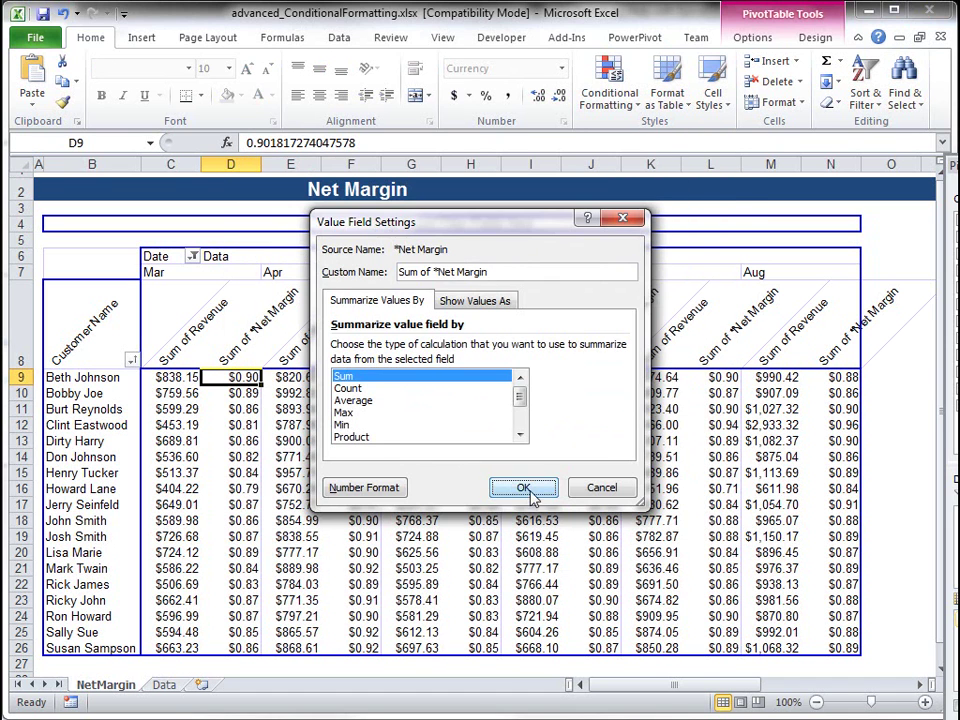
left_click(518, 487)
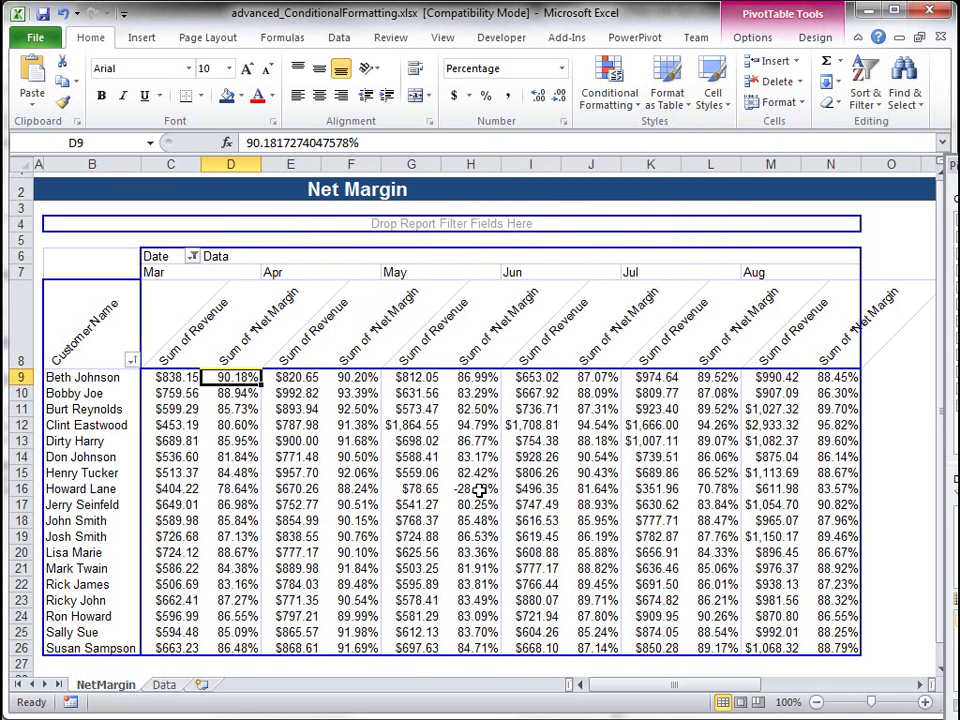
mouse_move(285, 441)
left_click_drag(170, 377, 843, 650)
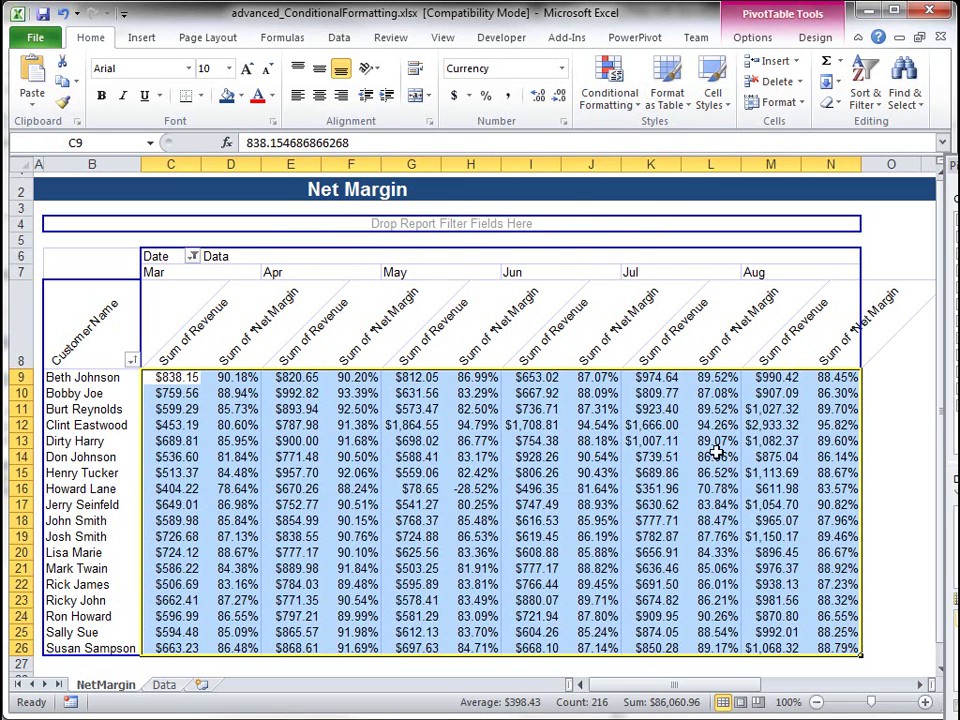
left_click(627, 113)
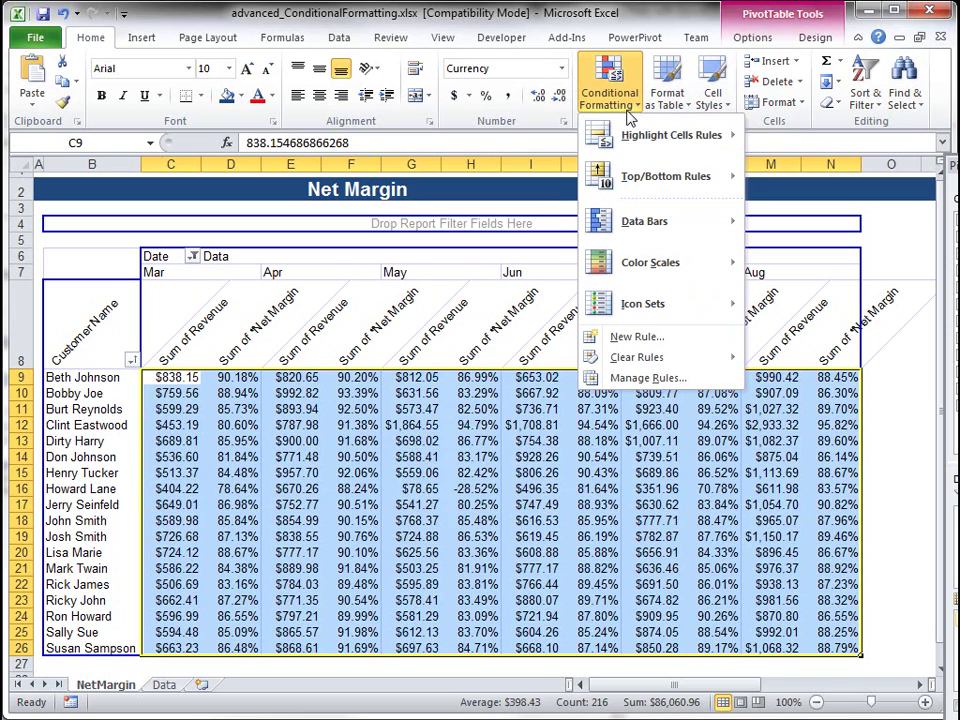
mouse_move(640, 134)
left_click(487, 266)
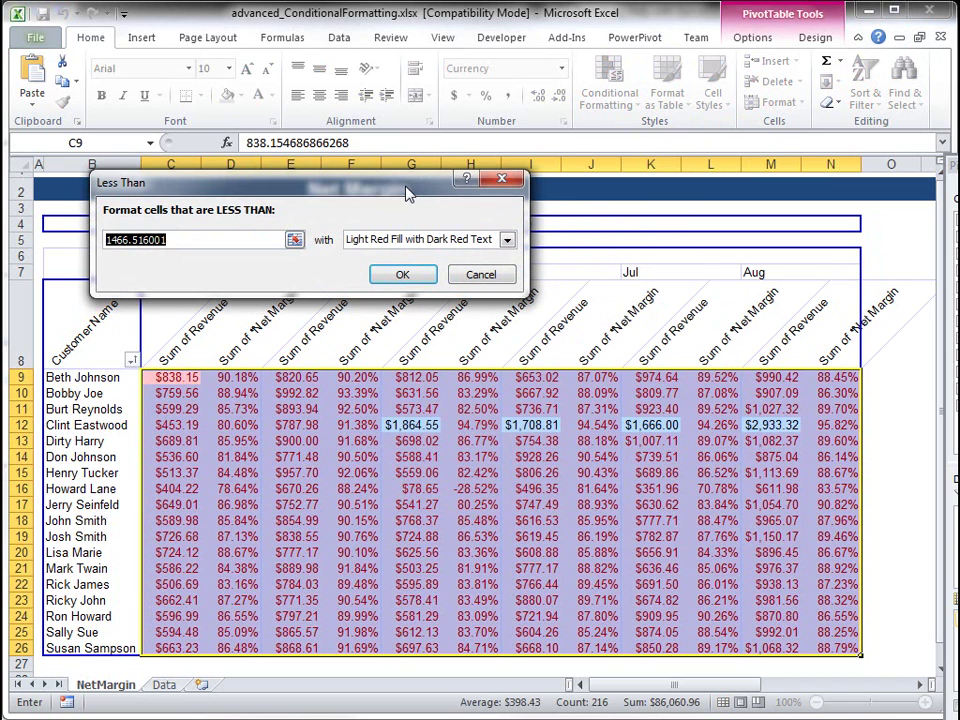
key("BackSpace")
type(".")
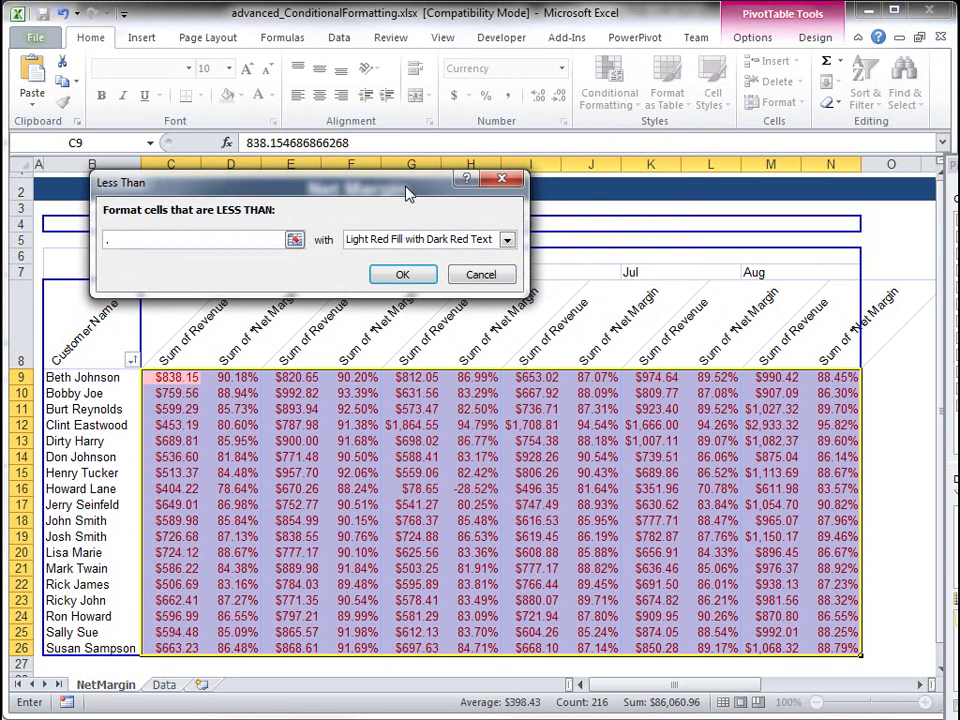
type("7")
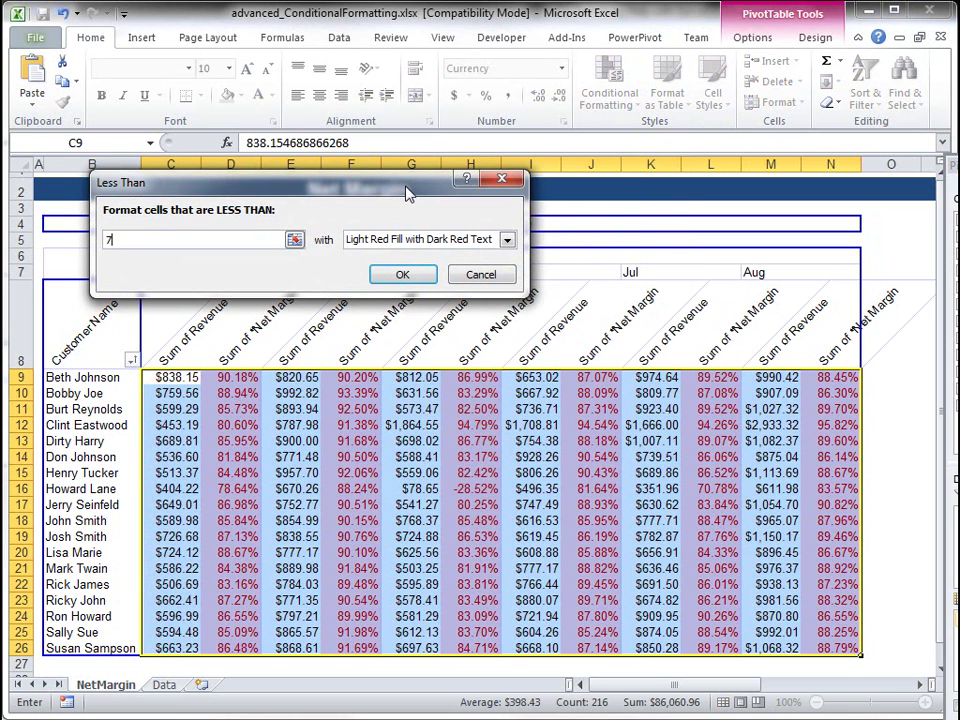
type("00")
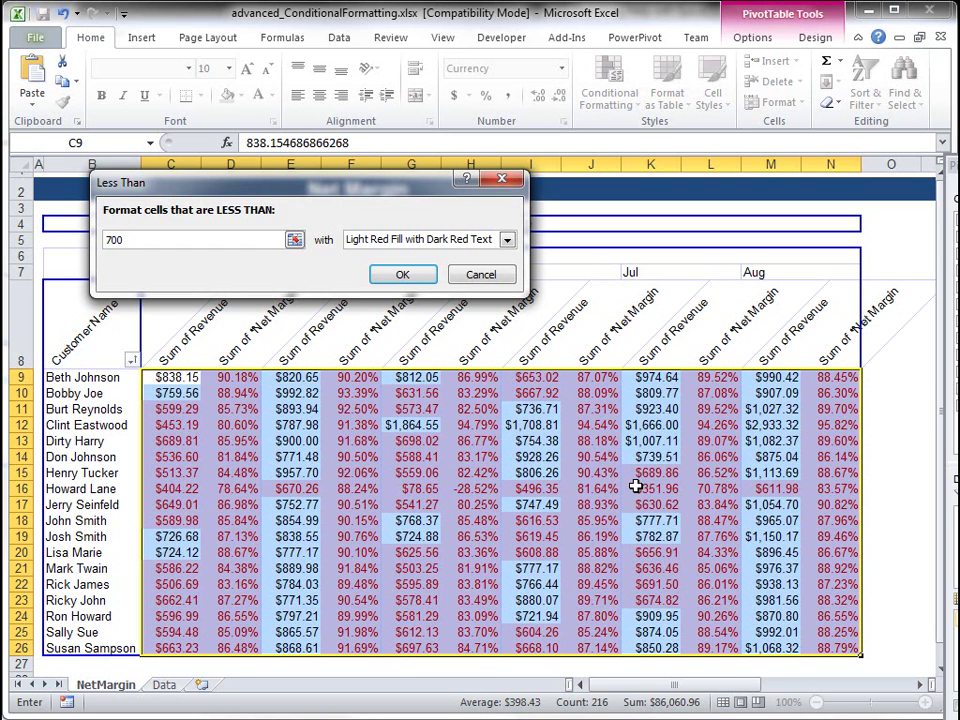
left_click(495, 276)
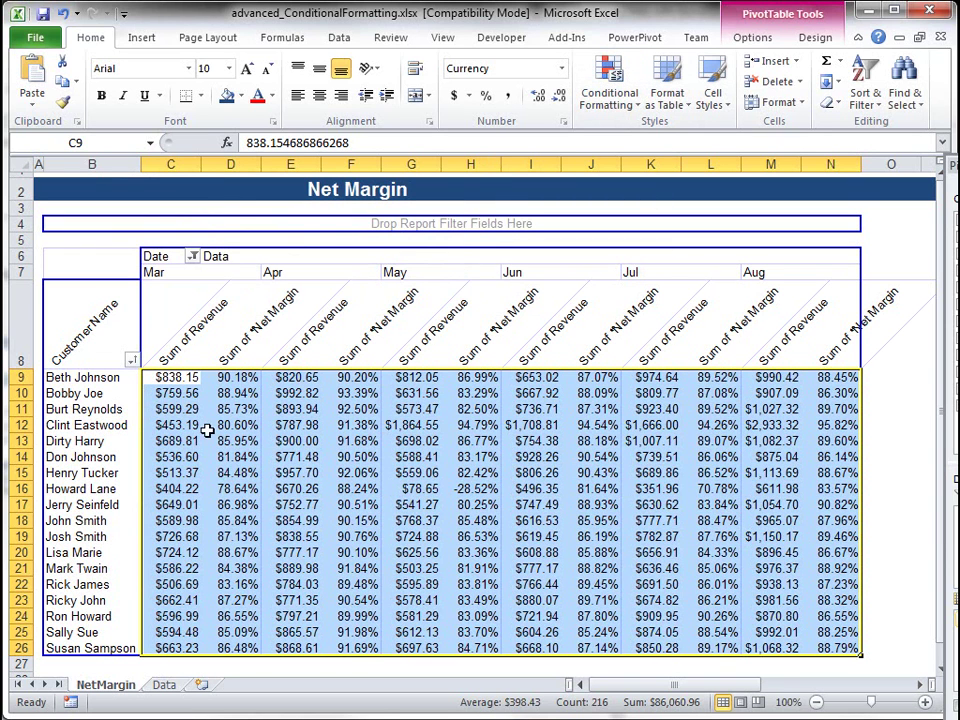
Step: Select cell D9, switch to Notepad, change the net margin threshold in the AND formula to 0.85, and copy the whole formula
left_click(230, 378)
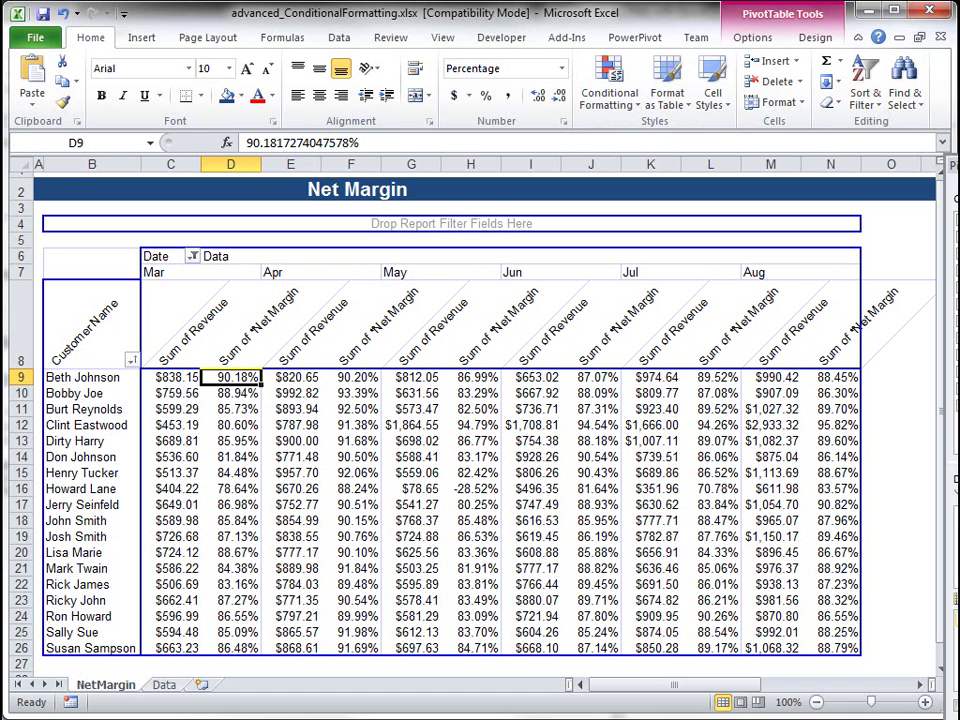
key("alt+Tab")
left_click_drag(911, 274, 443, 245)
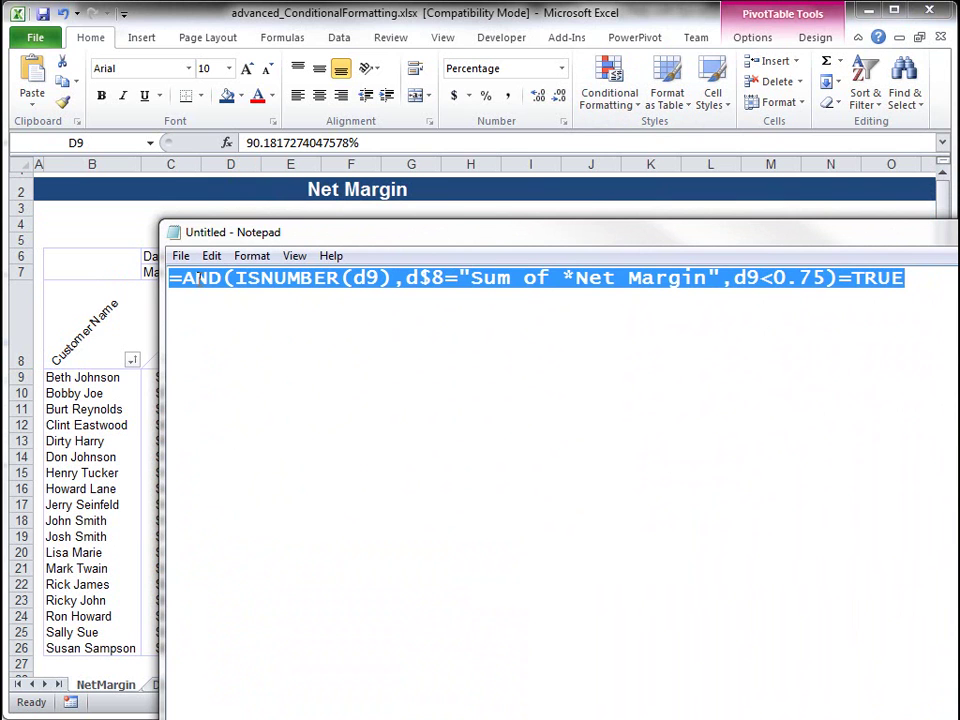
left_click_drag(184, 279, 720, 285)
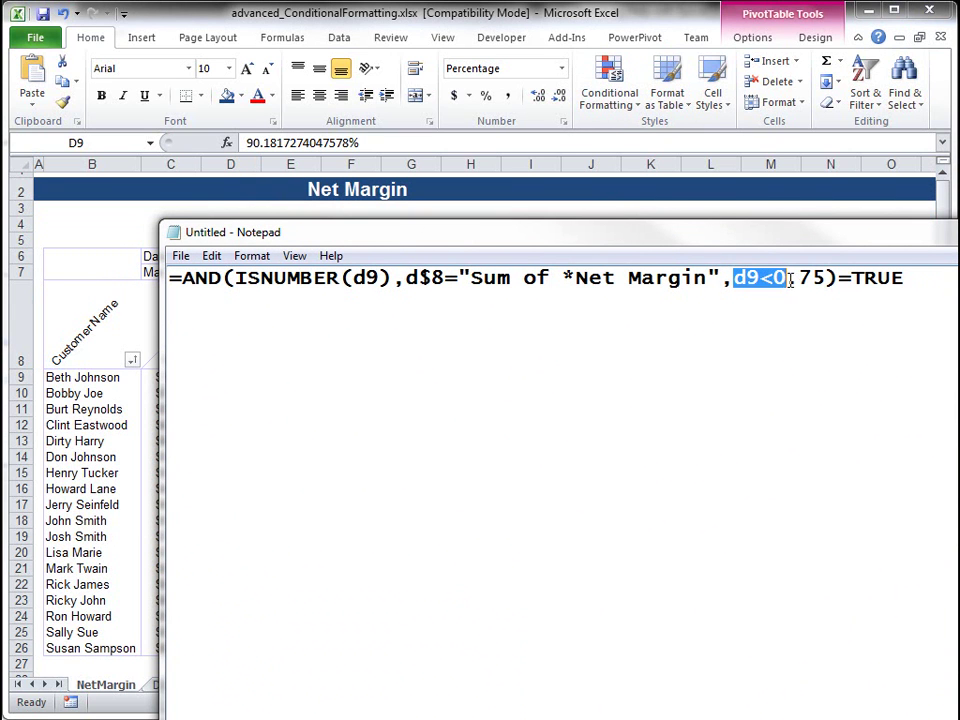
left_click_drag(791, 279, 817, 280)
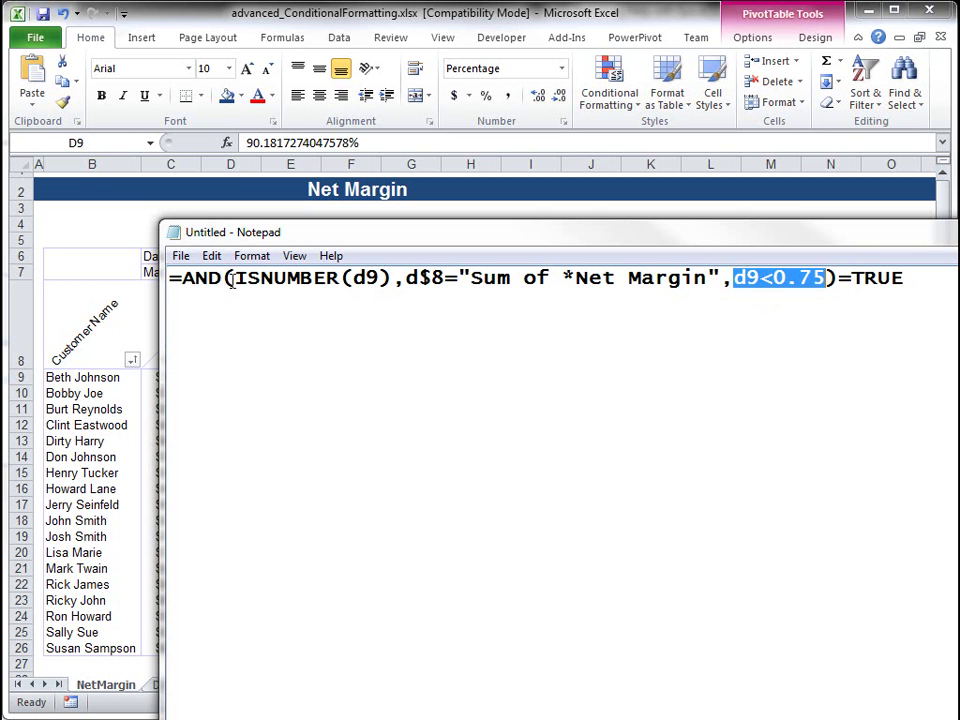
left_click_drag(236, 280, 829, 279)
left_click(812, 278)
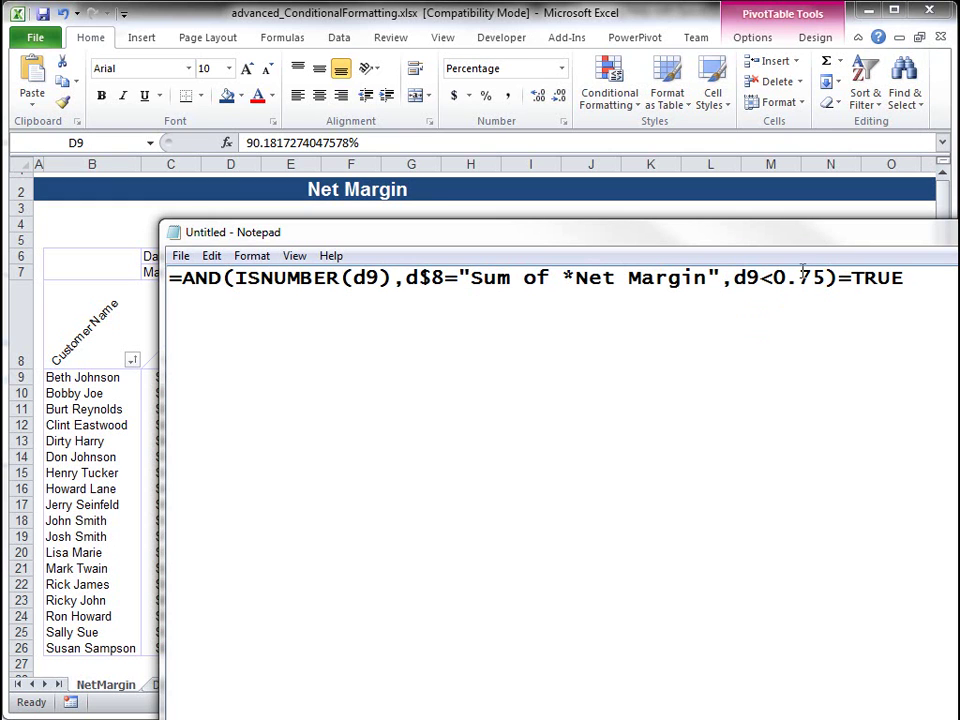
key("BackSpace")
type("8")
left_click_drag(908, 278, 166, 277)
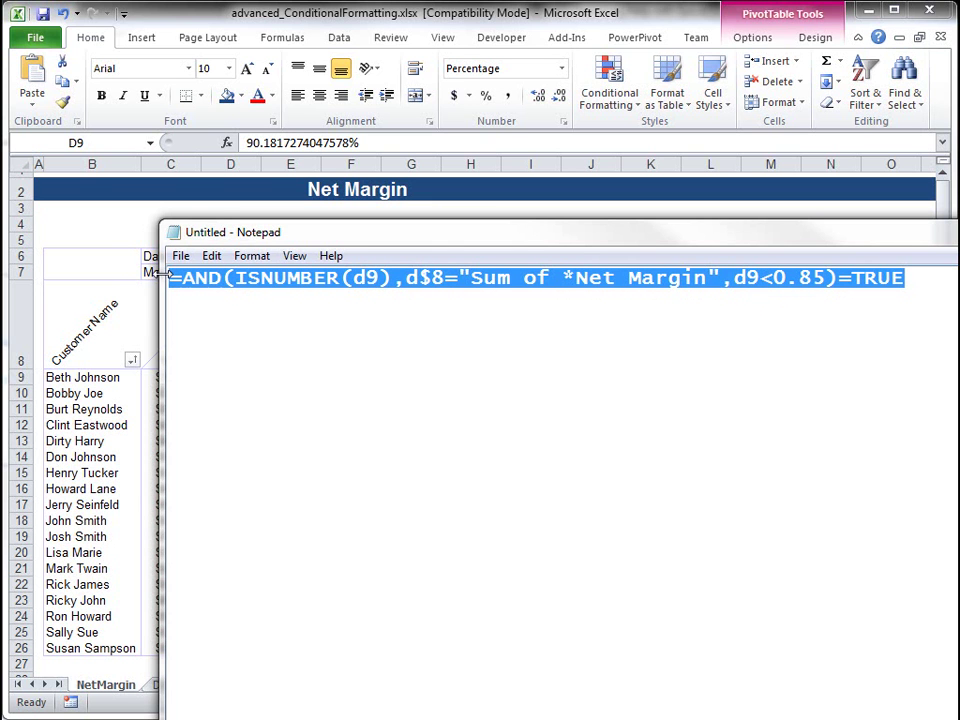
Step: Switch back to Excel and start a formula-based formatting rule for D9 with =AND(ISNUMBER(d9),d$8="Sum of *Net Margin",d9<0.85)=TRUE
left_click(328, 9)
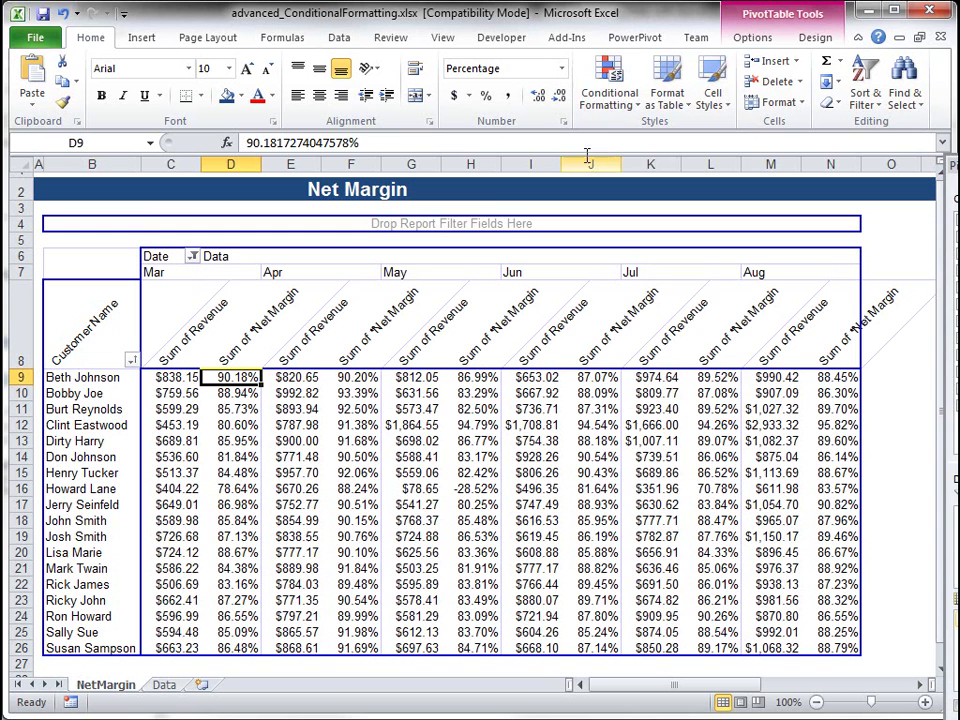
left_click(612, 100)
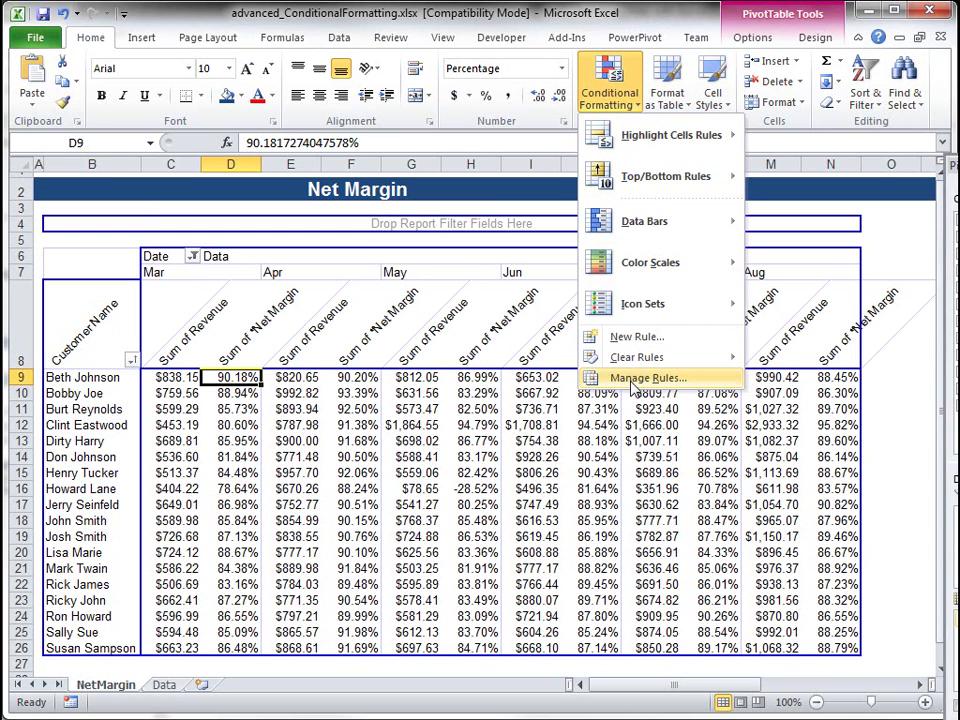
left_click(638, 337)
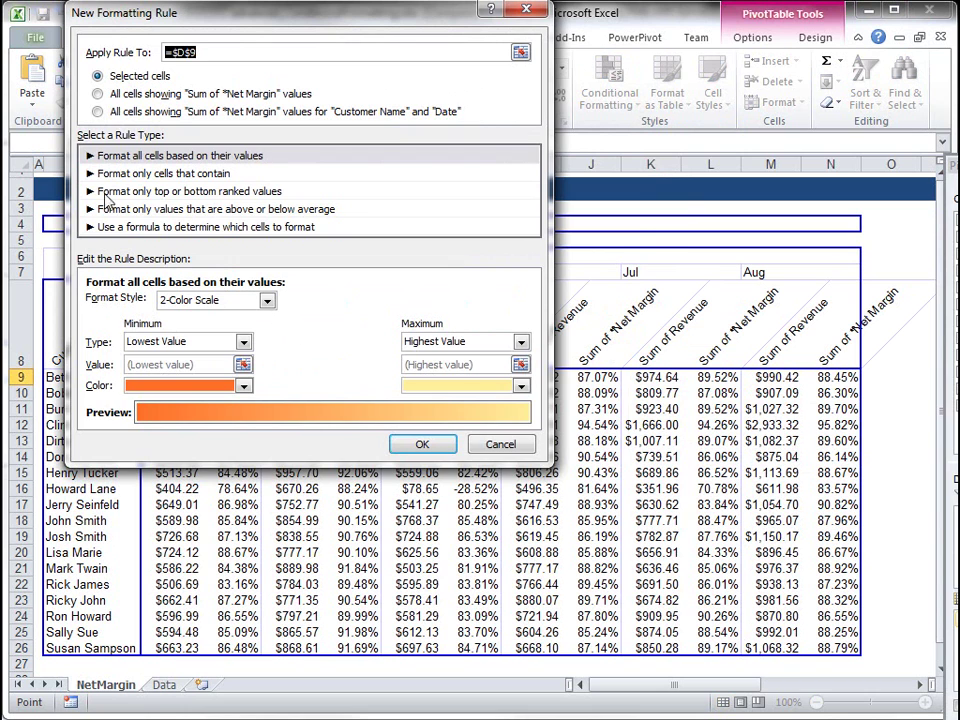
left_click(113, 228)
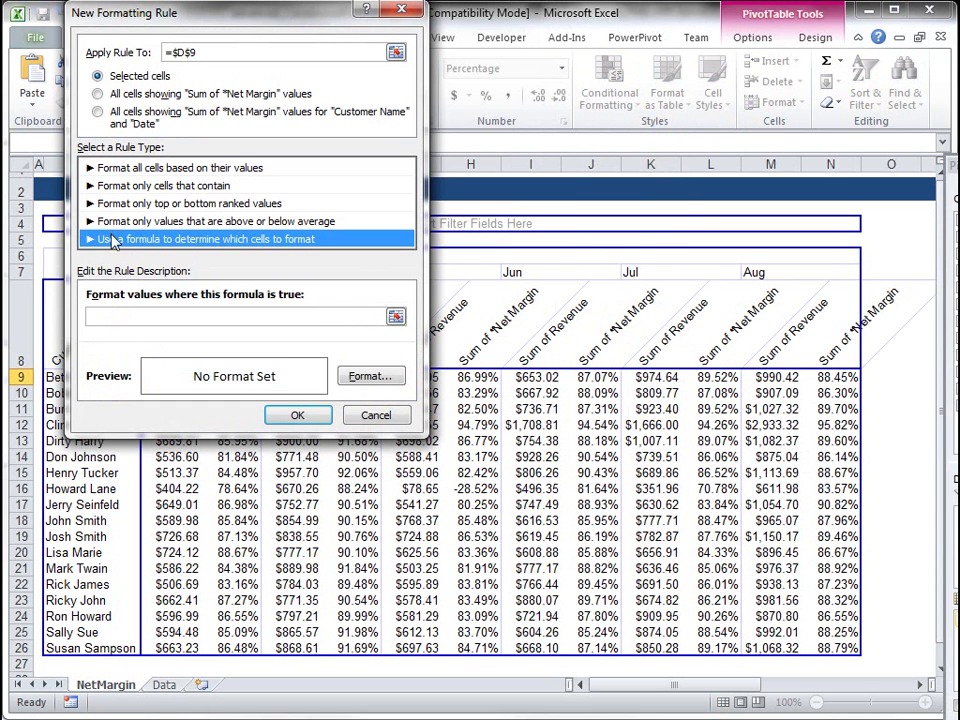
left_click(145, 316)
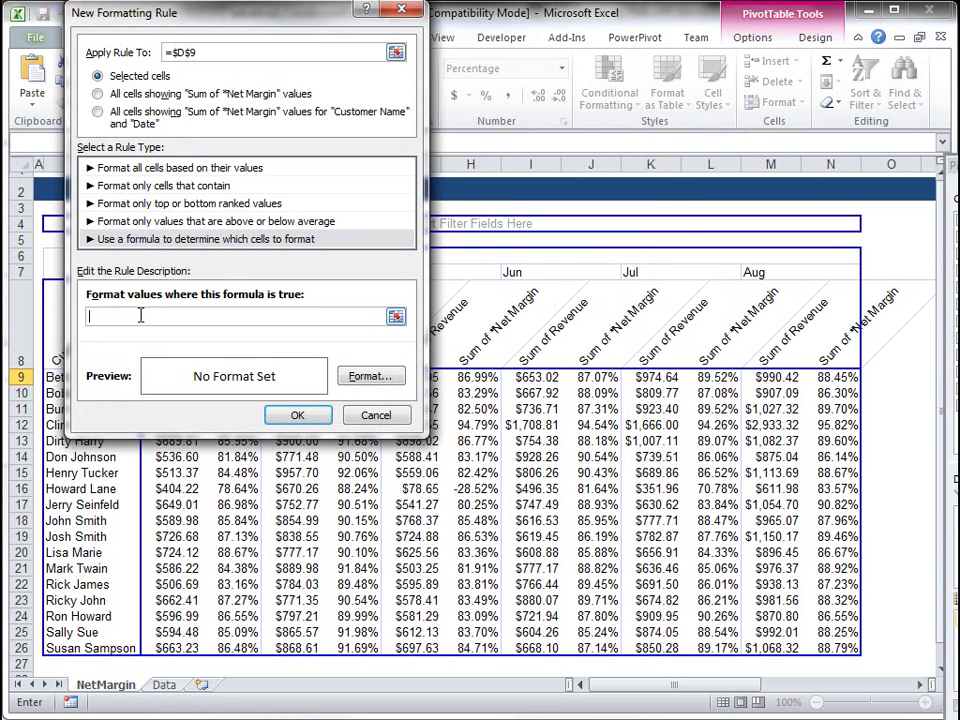
key("ctrl+v")
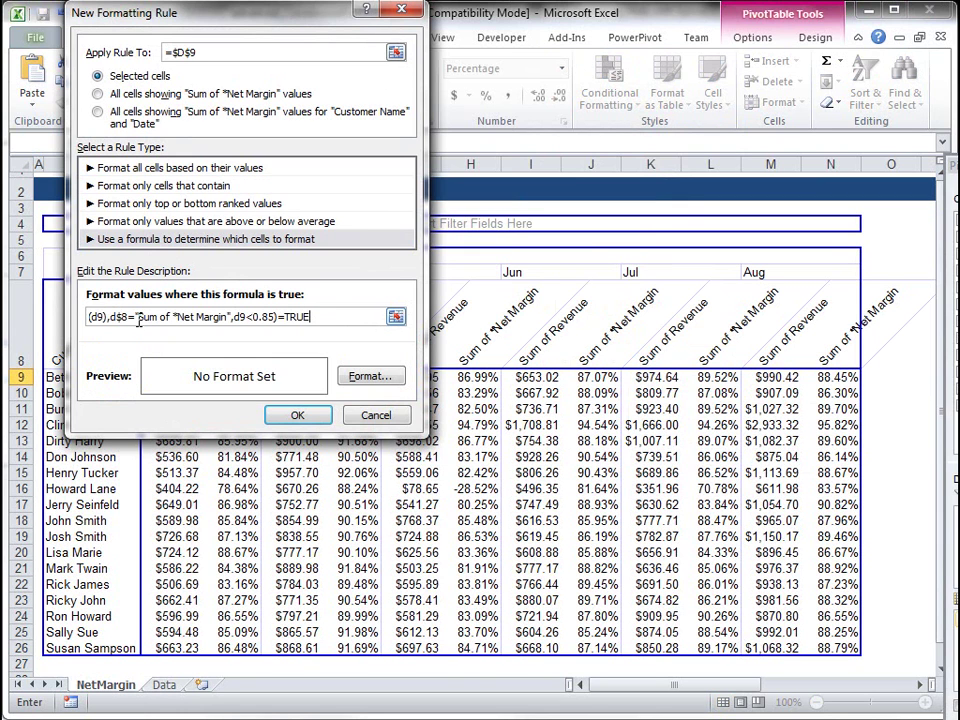
Step: Give the new formula rule a solid red fill and create it
left_click(370, 377)
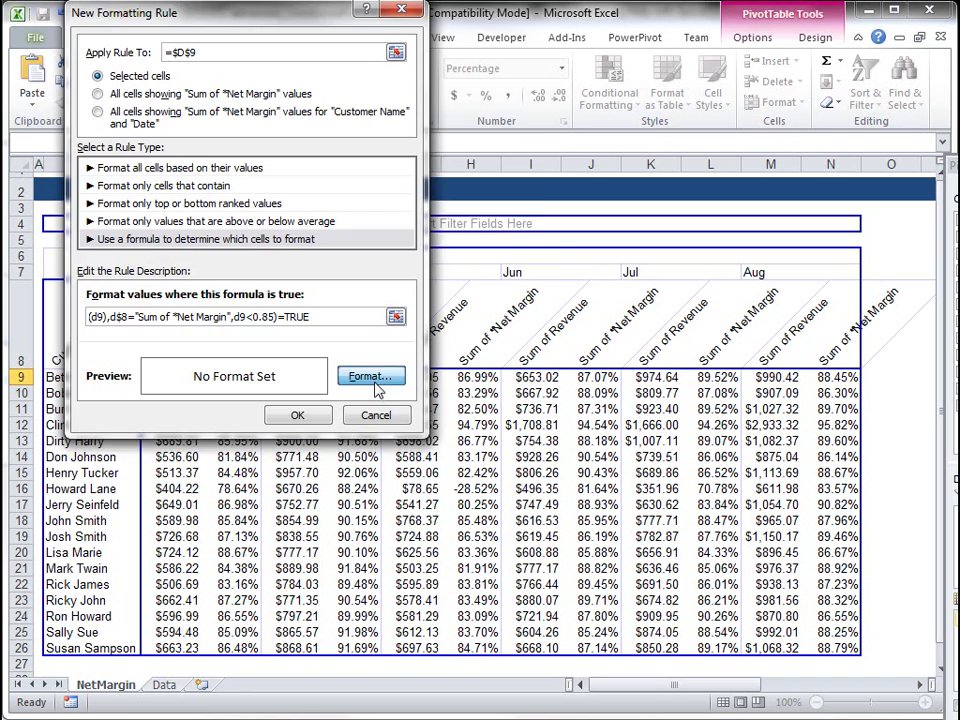
left_click(119, 227)
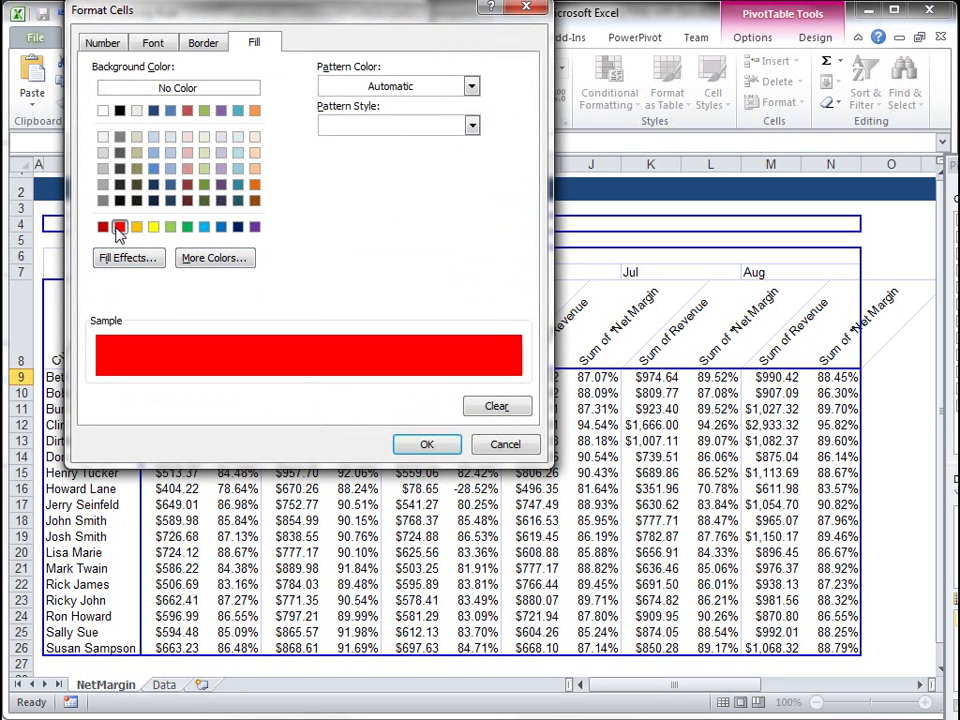
left_click(425, 445)
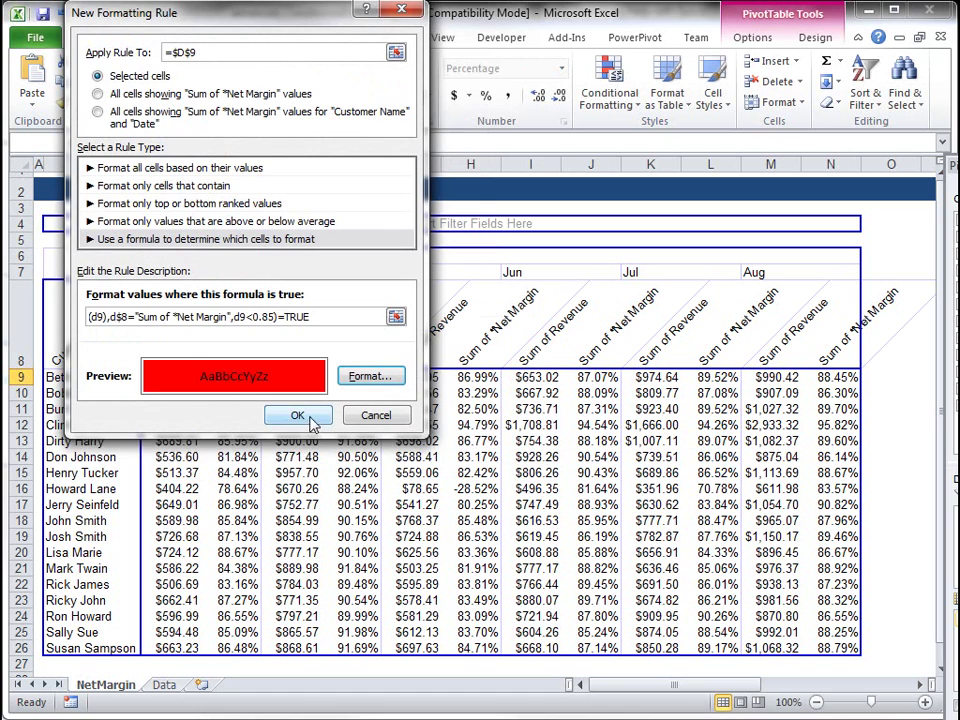
left_click(311, 420)
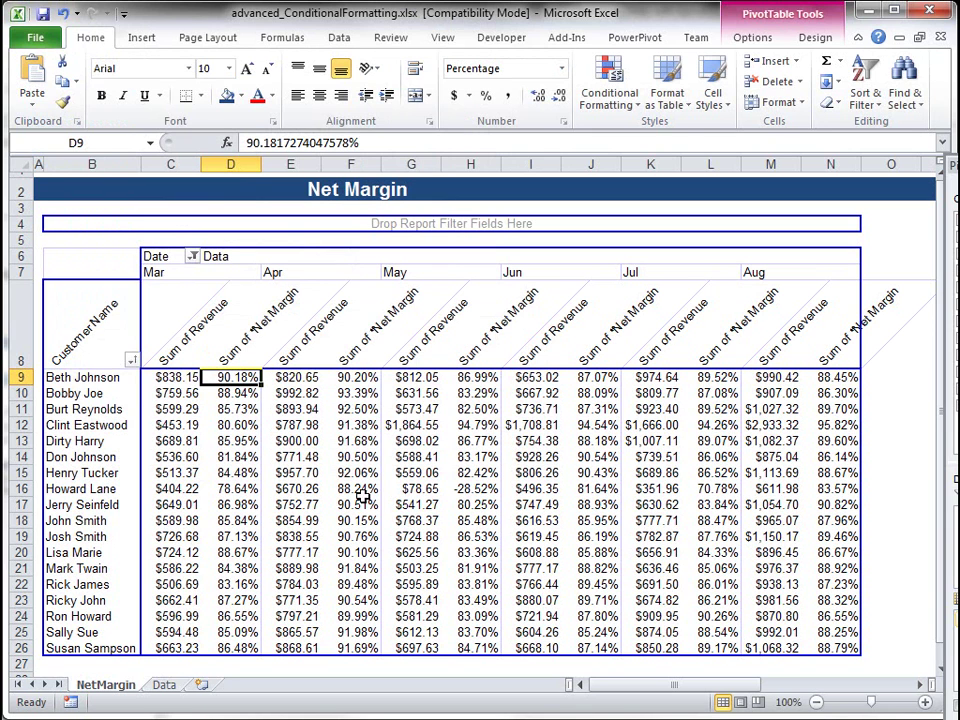
Step: Extend the formula rule's applied range to =$C$9:$N$26 so it covers all the PivotTable values
left_click(630, 105)
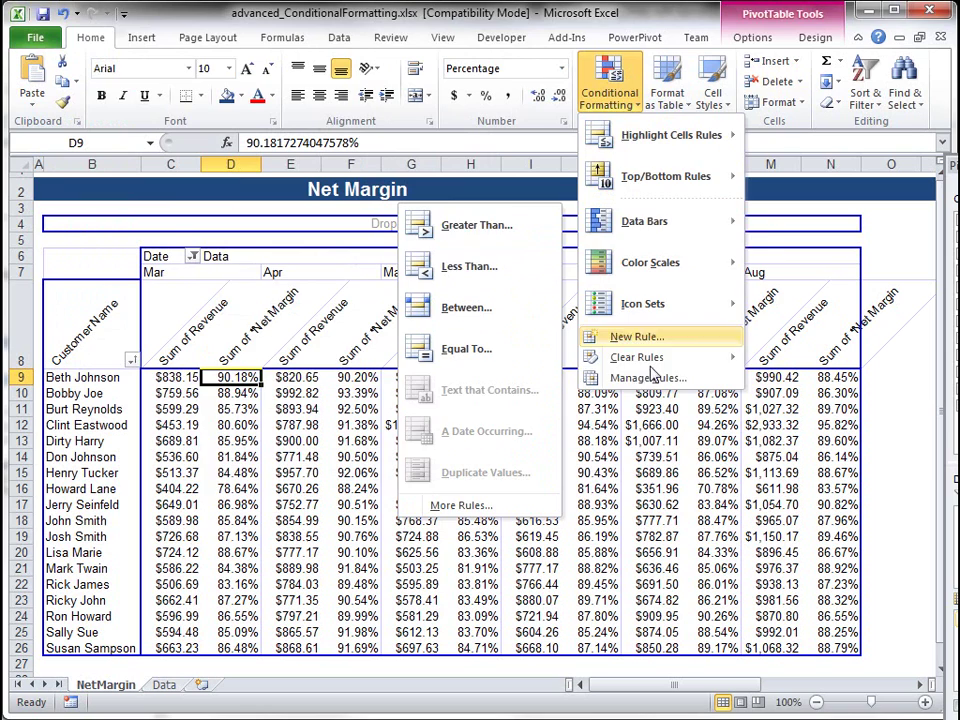
left_click(648, 379)
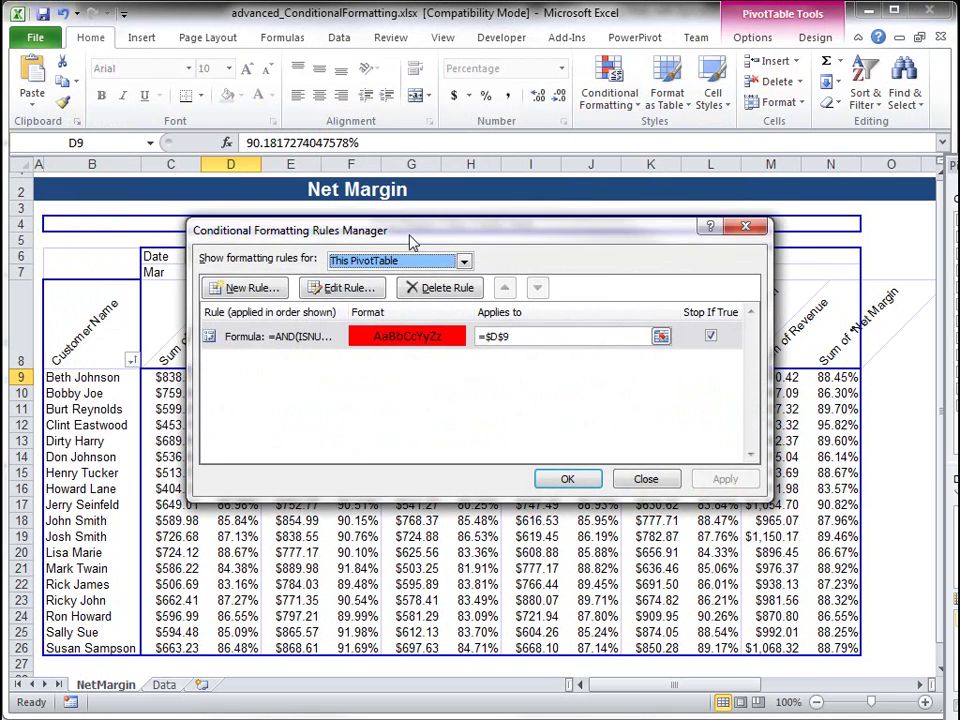
left_click_drag(410, 243, 543, 155)
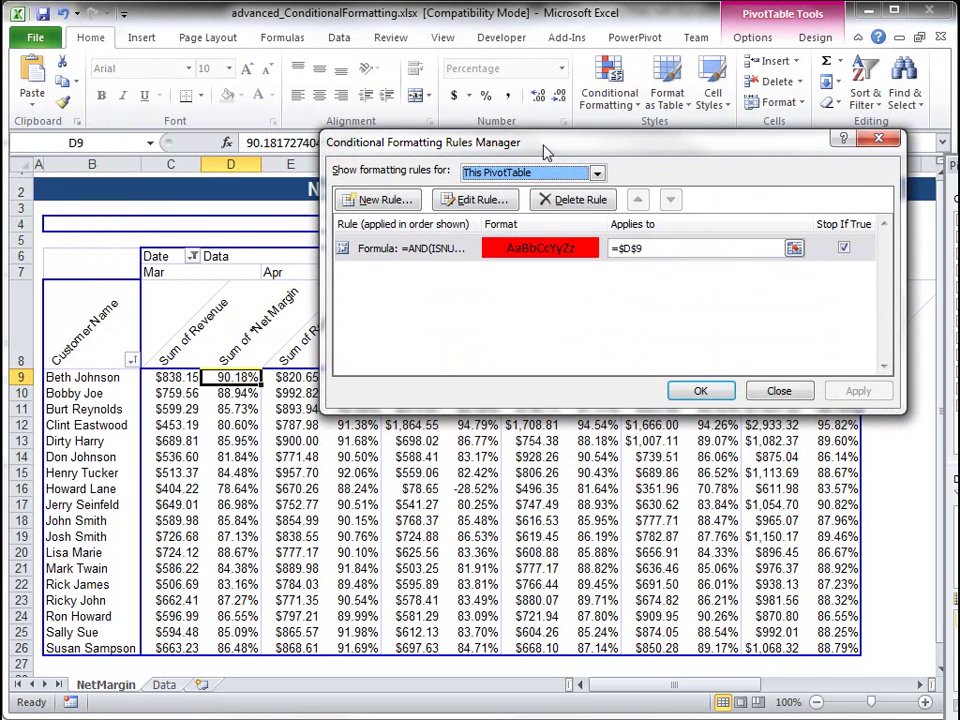
left_click(794, 250)
left_click_drag(168, 378, 858, 648)
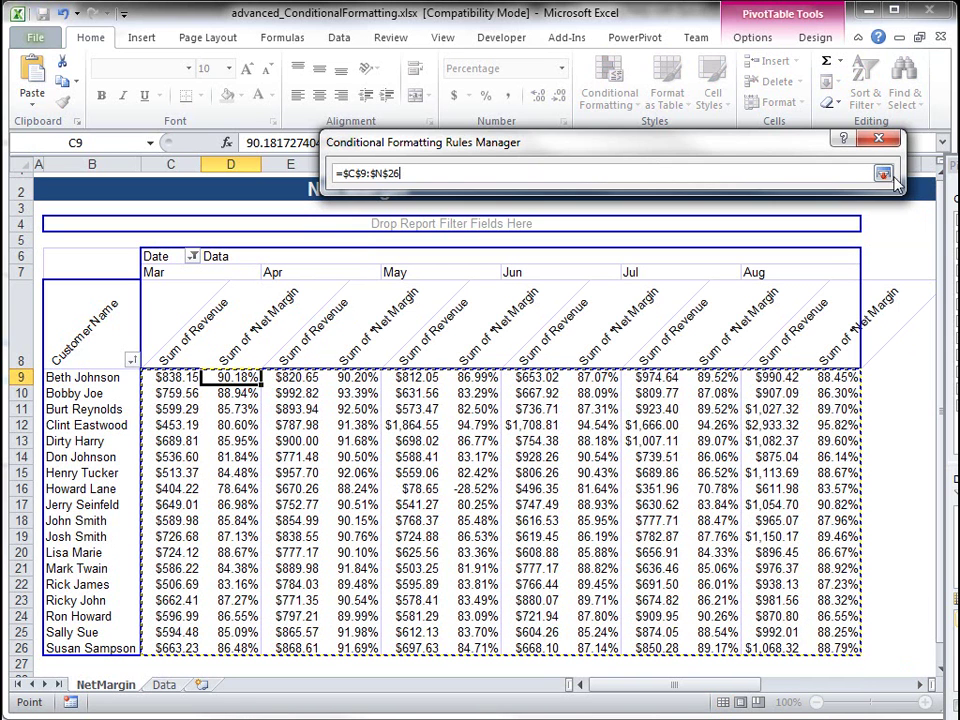
left_click(886, 176)
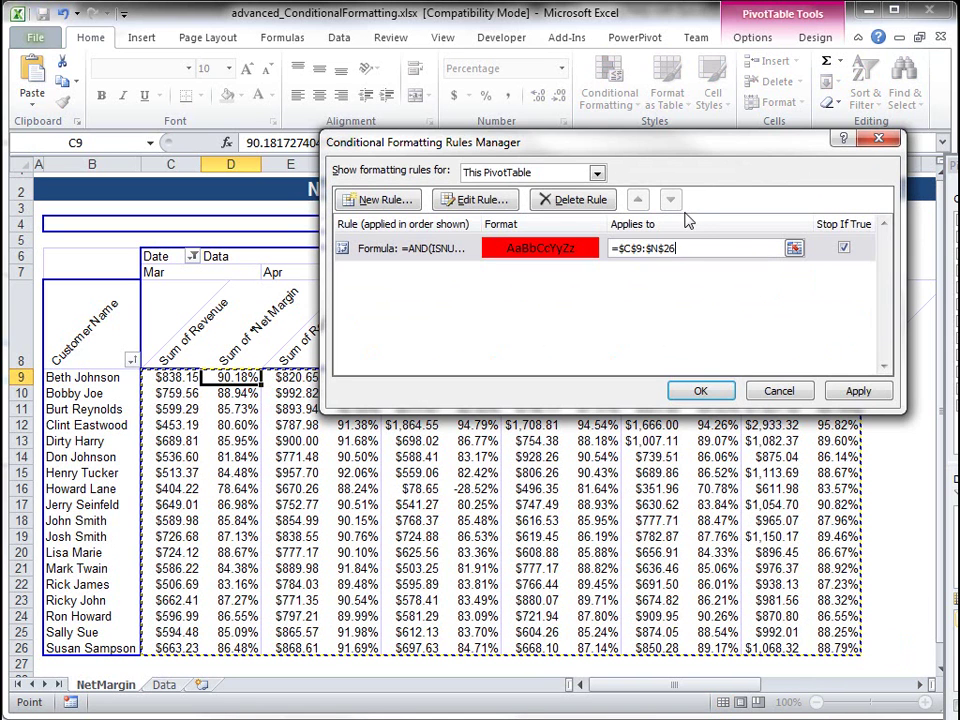
left_click(846, 393)
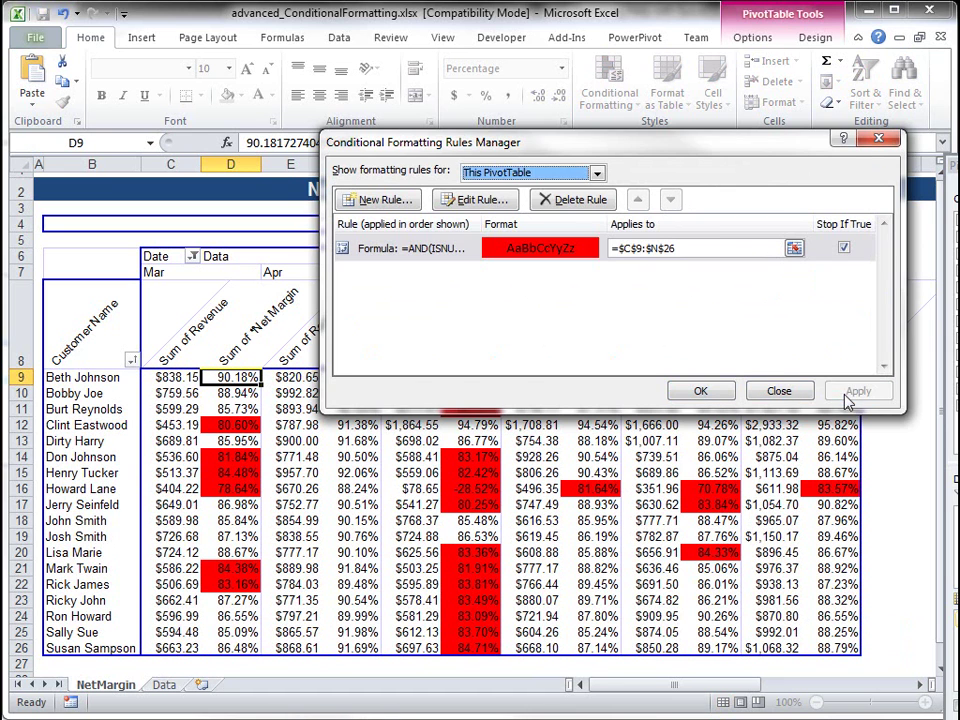
left_click(701, 393)
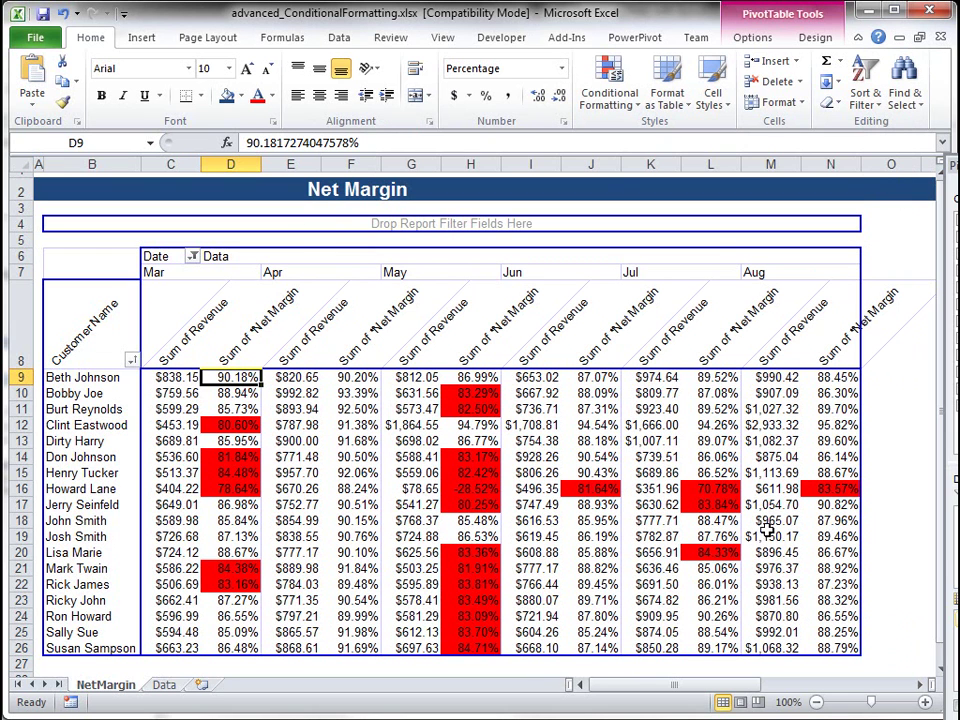
Step: Filter Customer Name to only the second and the fourth through ninth customers in the alphabetical list
left_click(132, 360)
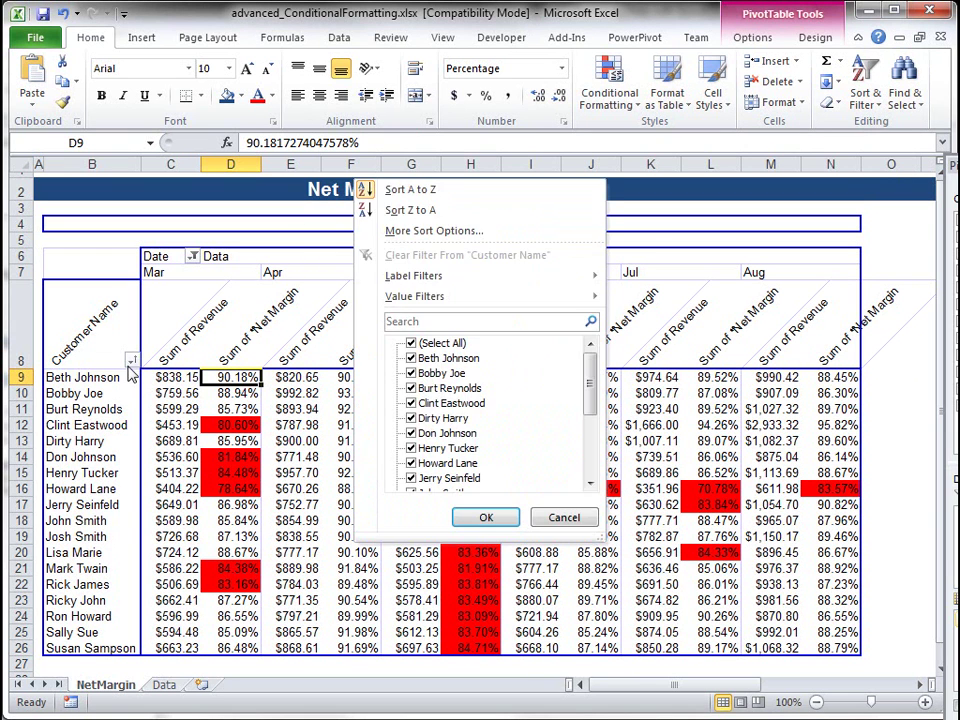
left_click(413, 343)
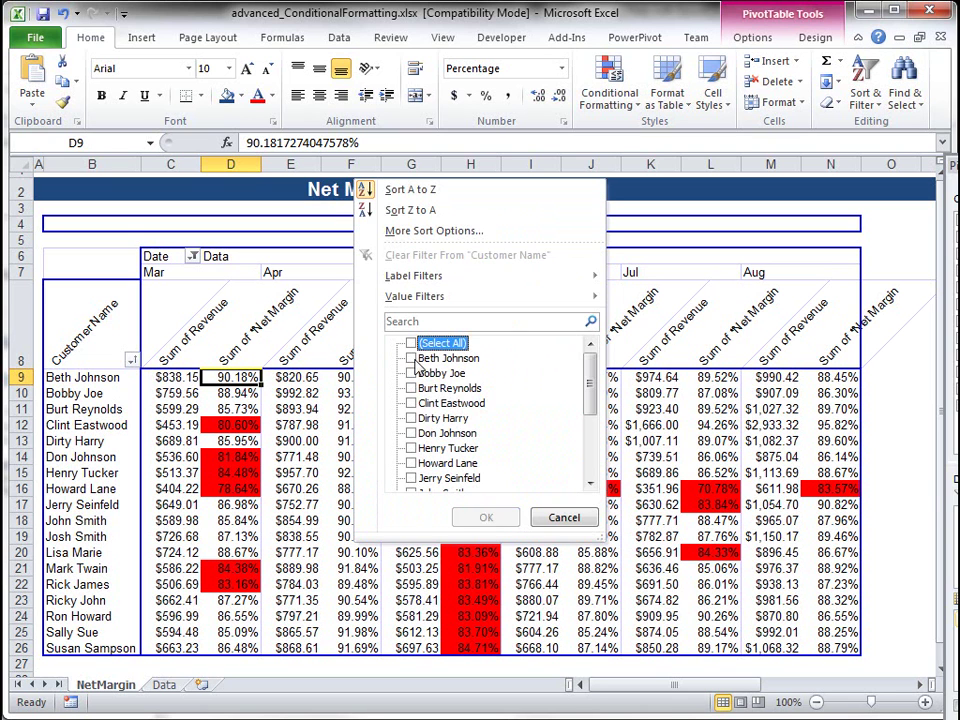
left_click(413, 373)
left_click(413, 403)
left_click(413, 433)
left_click(412, 478)
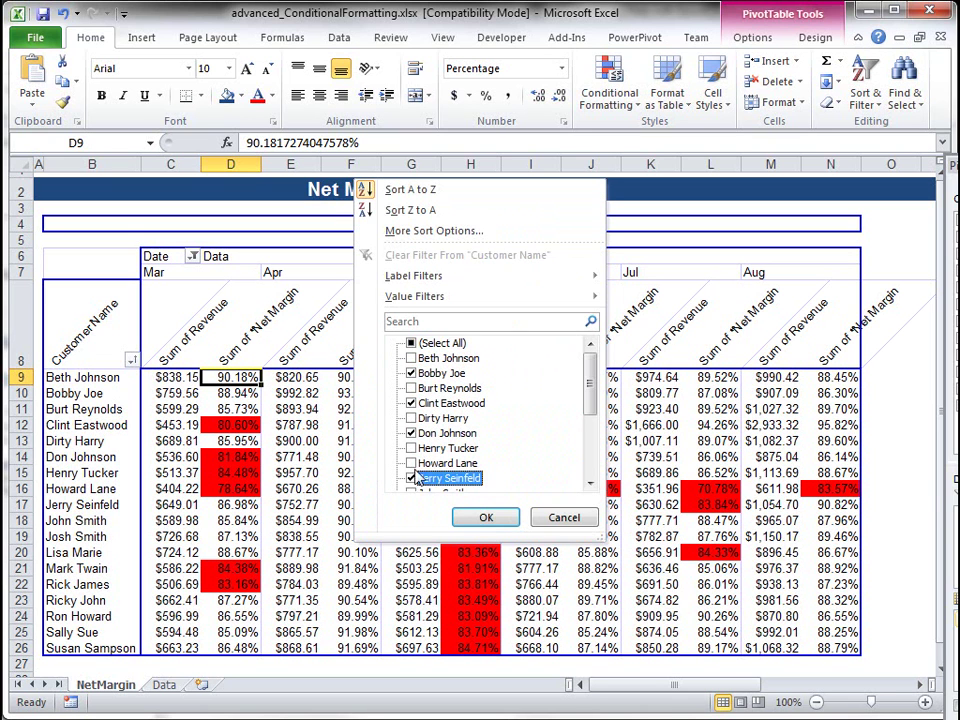
left_click(411, 448)
left_click(411, 463)
left_click(411, 418)
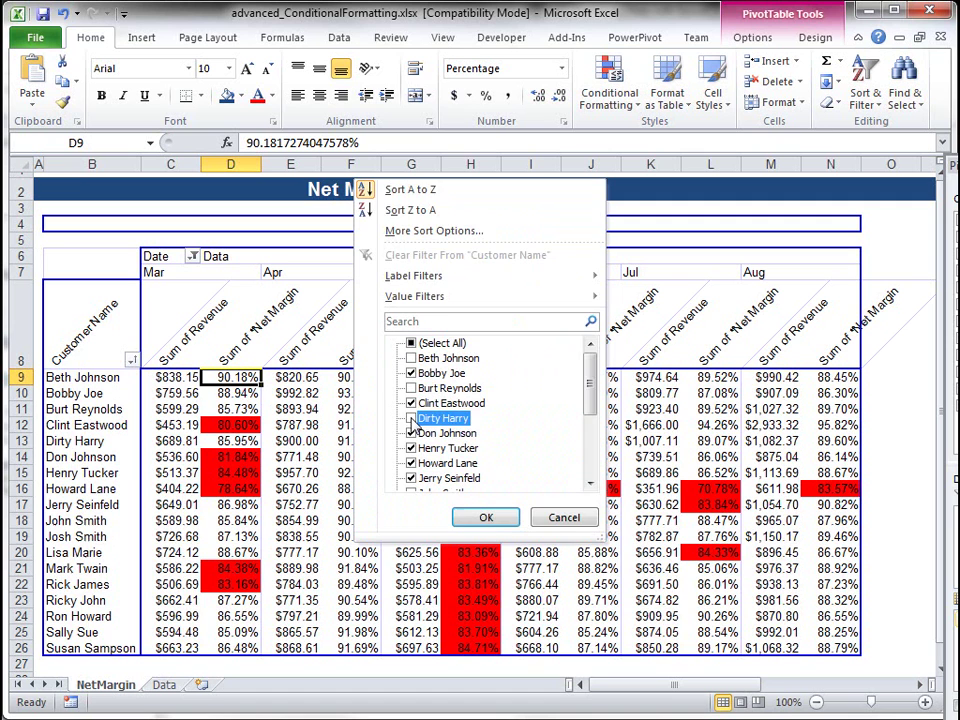
left_click(466, 512)
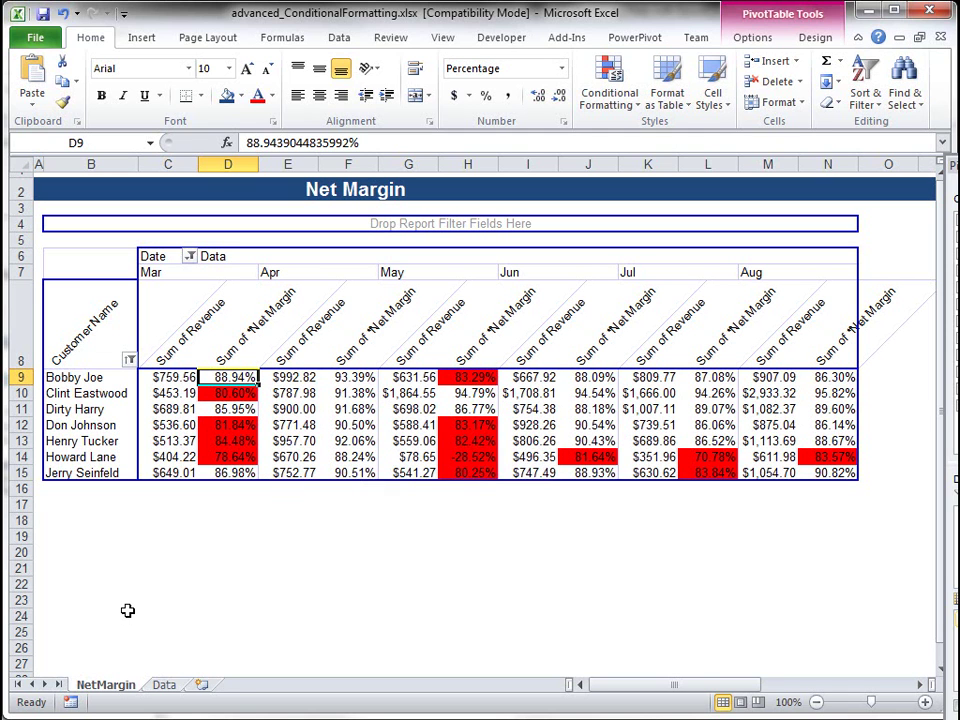
Step: Select cell F11 in the PivotTable and open the conditional formatting options
left_click(325, 411)
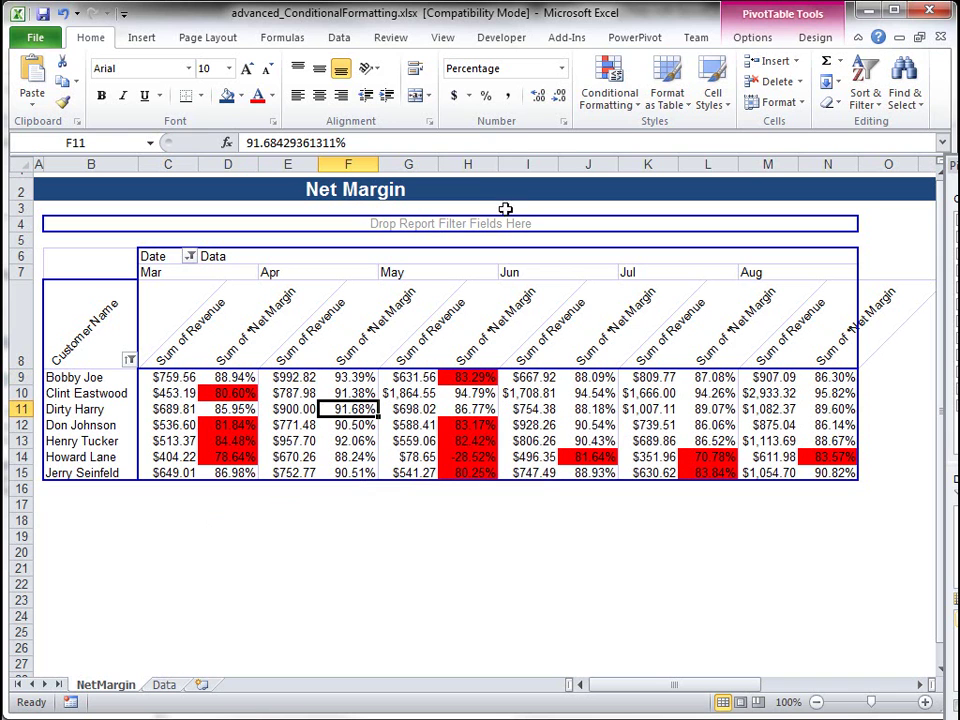
left_click(628, 103)
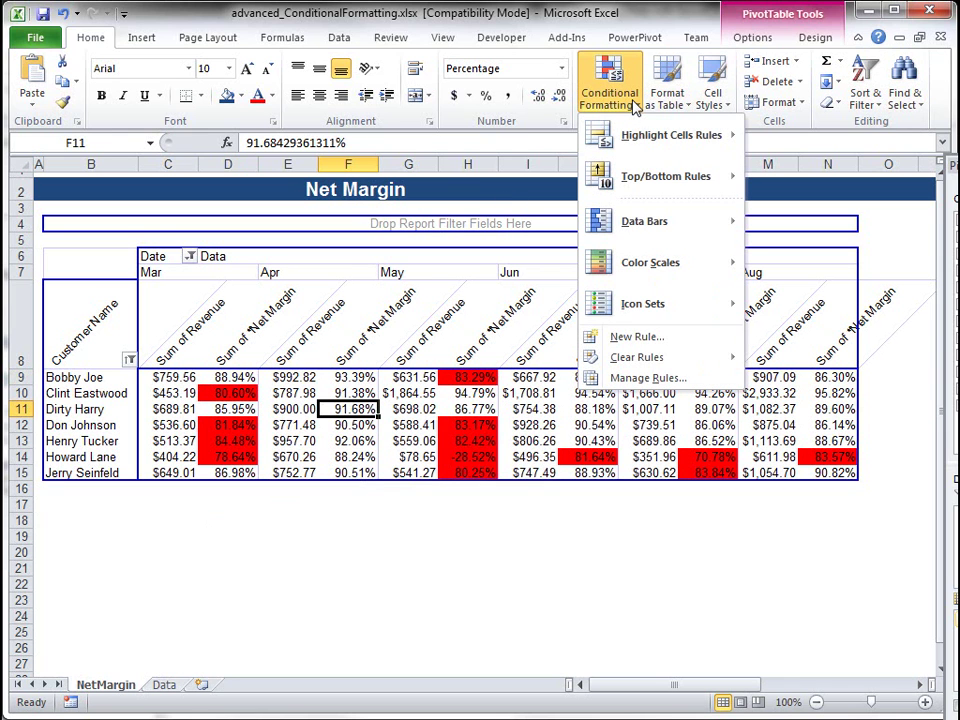